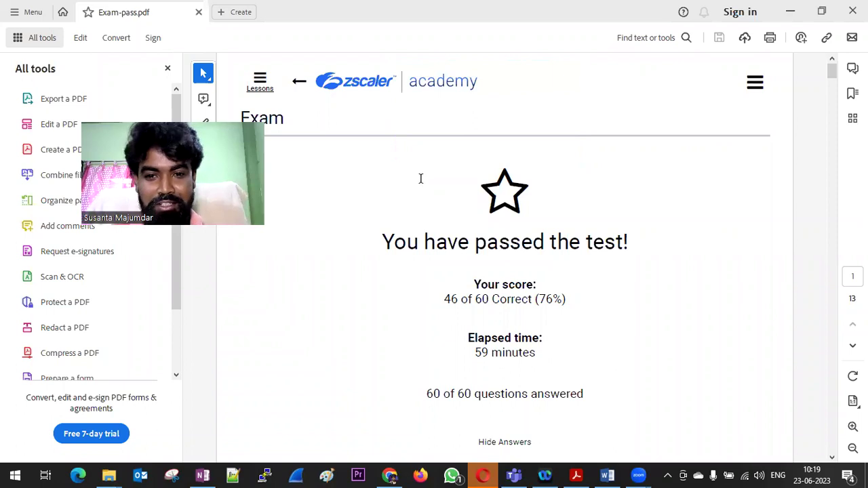
Step: Review the exam result and the answered questions through Question 11 in the Exam-pass PDF, dismissing the font notice, and minimize the document
scroll(421, 180, down, 1)
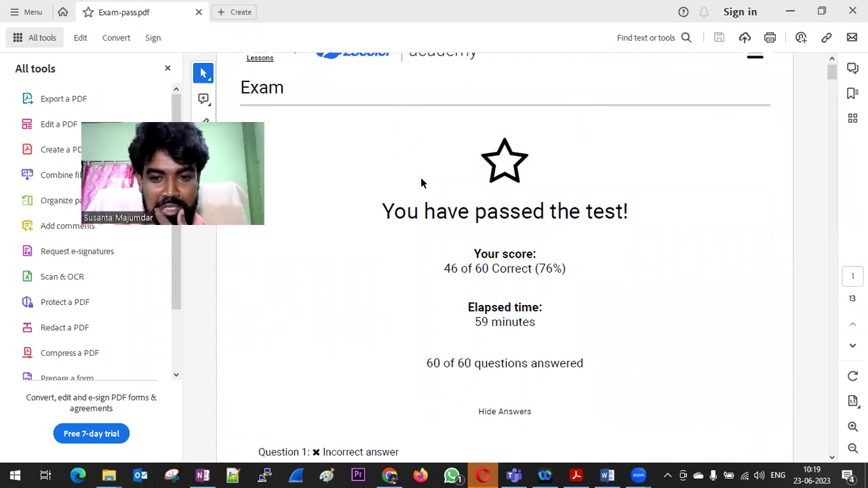
drag(383, 211, 625, 224)
scroll(535, 262, down, 4)
scroll(536, 266, down, 15)
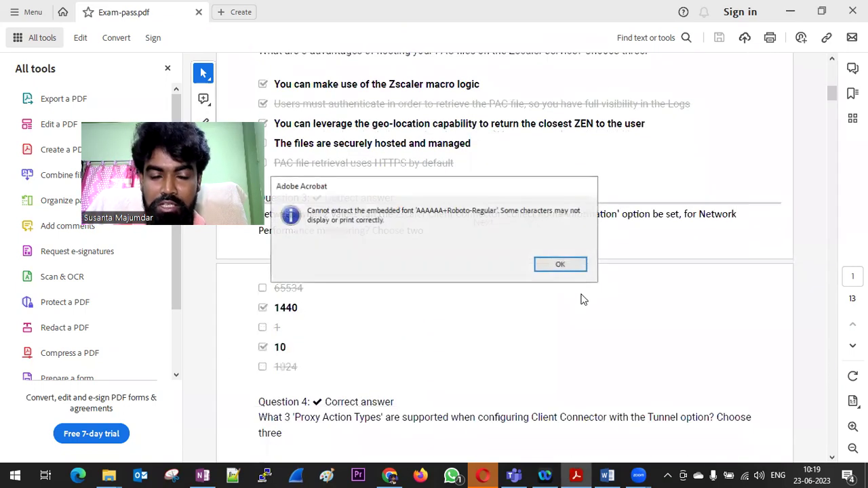
click(562, 264)
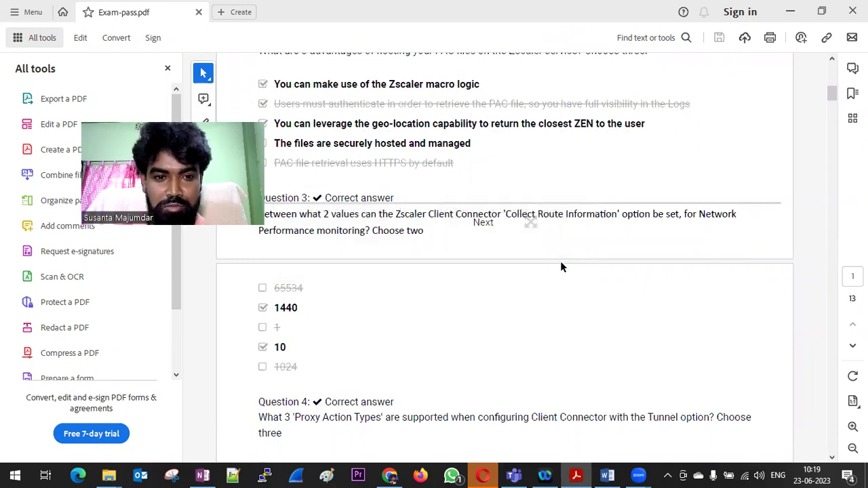
scroll(561, 267, down, 3)
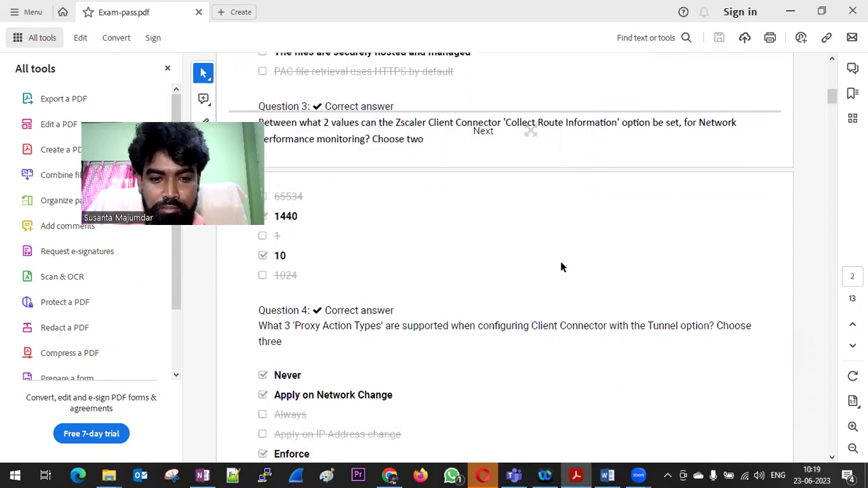
scroll(560, 267, down, 12)
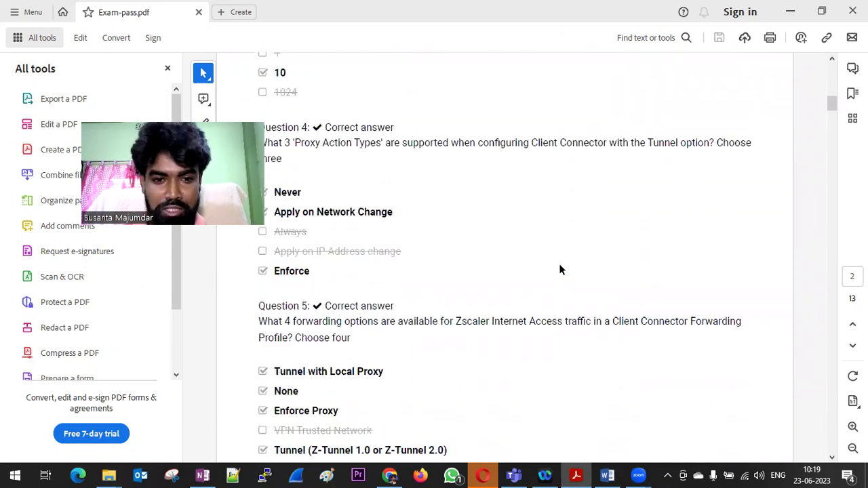
scroll(561, 270, down, 16)
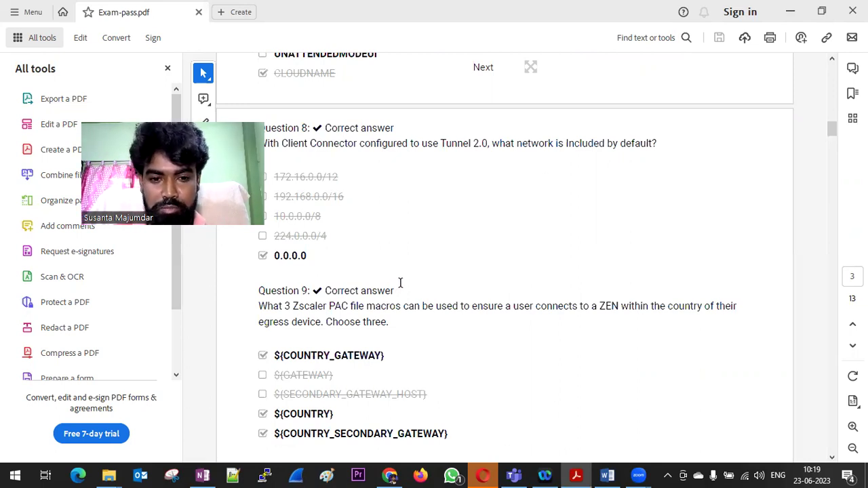
scroll(399, 285, down, 5)
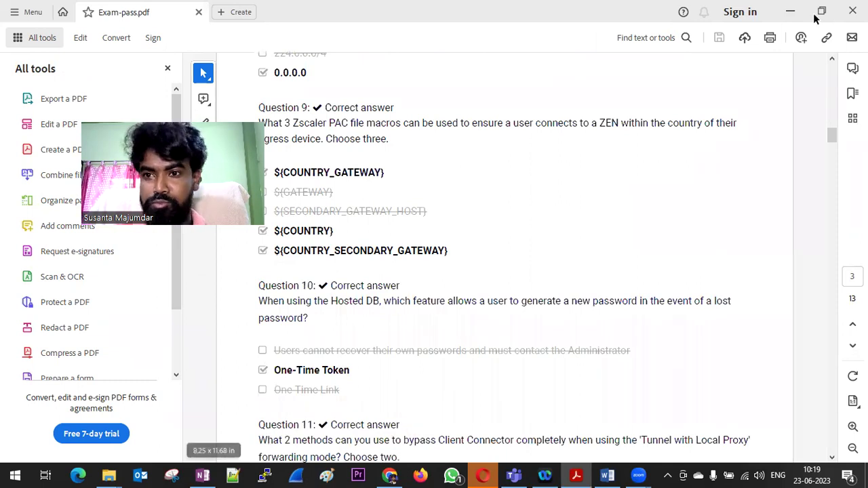
click(791, 12)
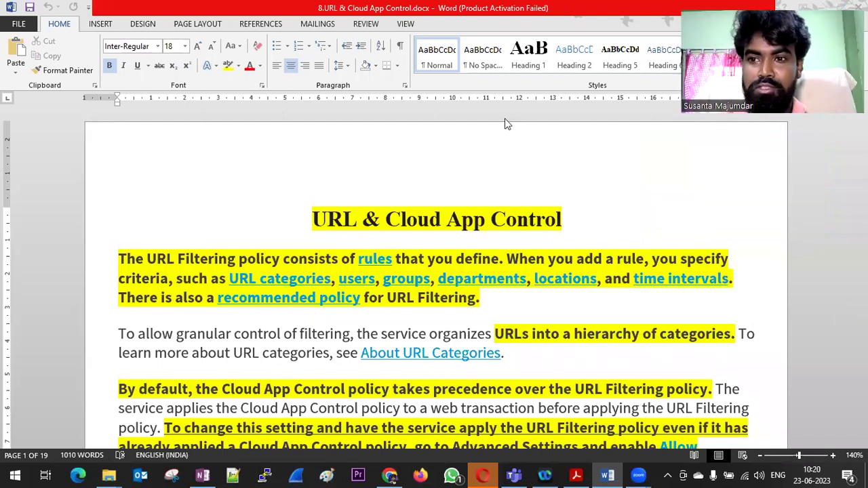
Step: Look over the introduction of the URL & Cloud App Control document, and open the URL & Cloud App Control policy in the Zscaler portal in Chrome
scroll(505, 119, down, 2)
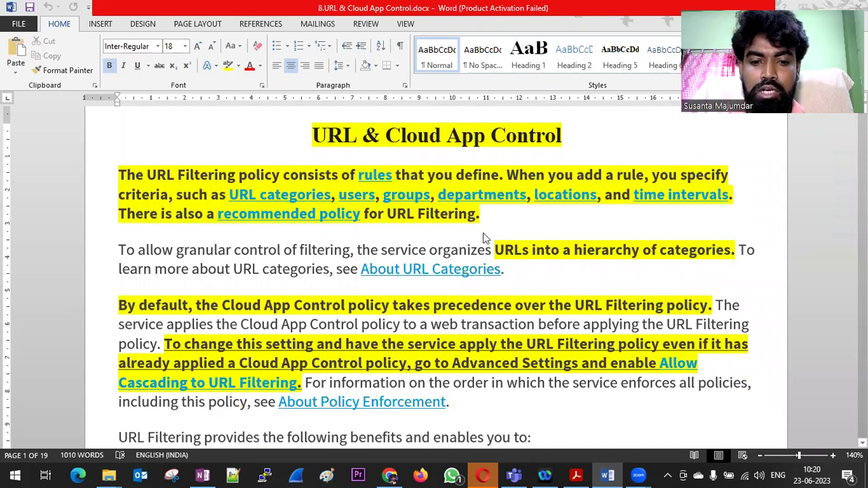
click(390, 476)
mouse_move(5, 204)
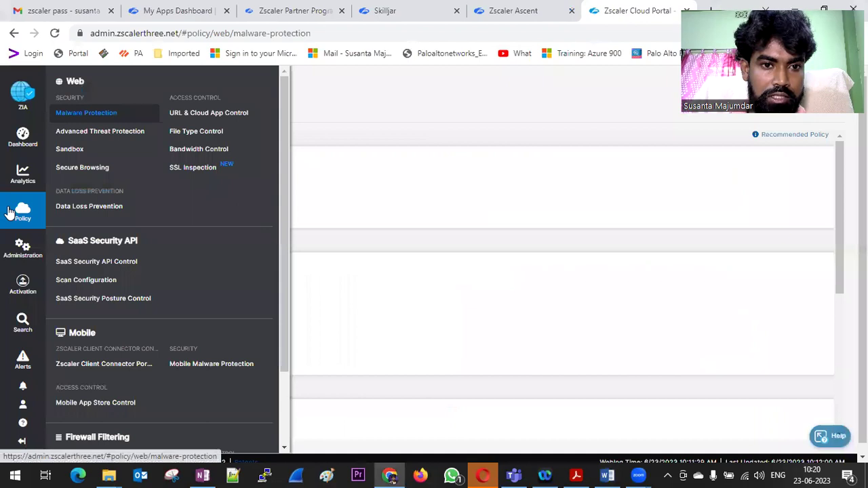
click(195, 115)
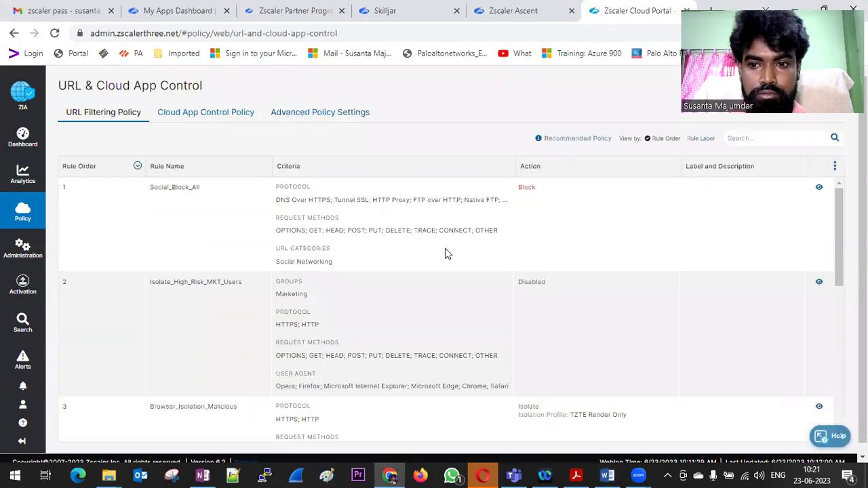
Step: Examine the criteria of the Social_Block_All URL filtering rule and close its details
click(819, 187)
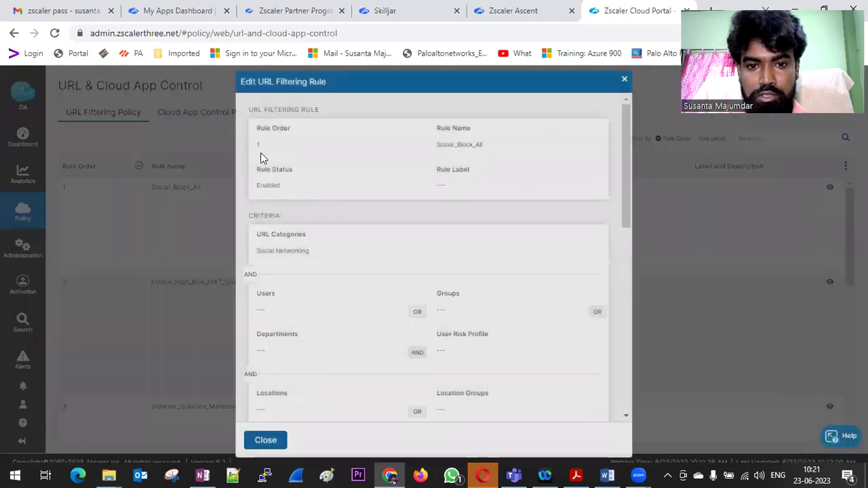
scroll(380, 165, down, 6)
scroll(380, 165, up, 3)
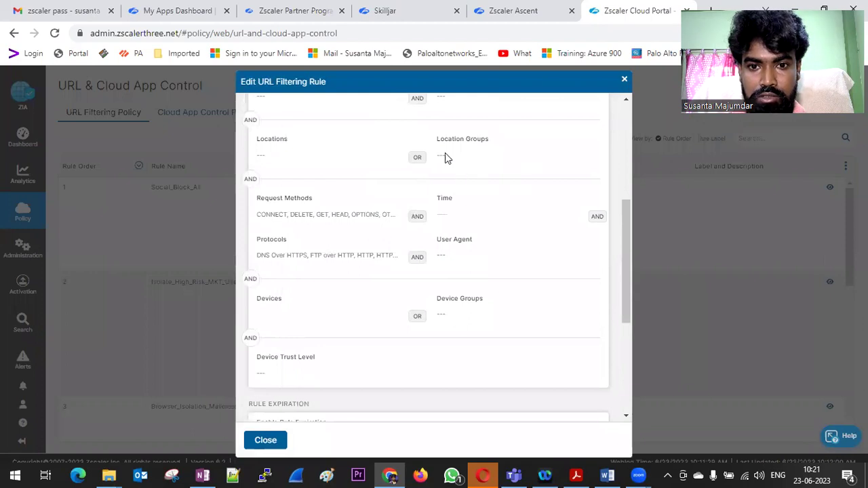
click(624, 79)
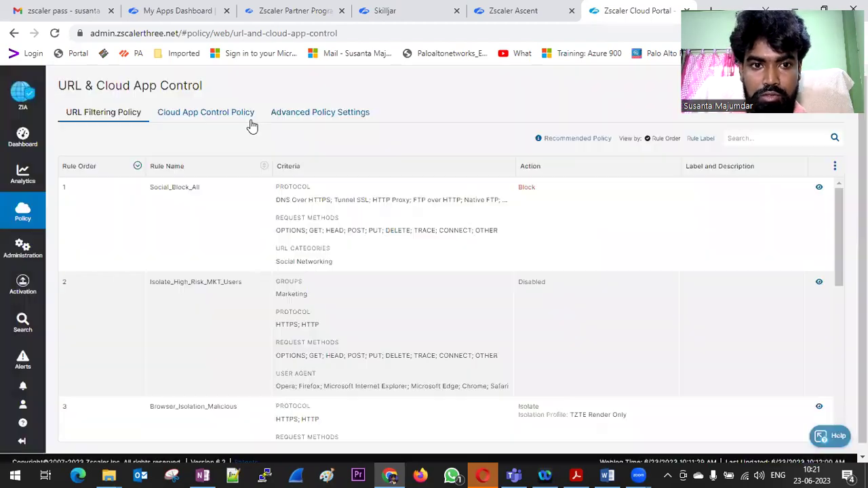
Step: Look through the Cloud App Control Policy and the Advanced Policy Settings, and return to the URL Filtering Policy
click(223, 115)
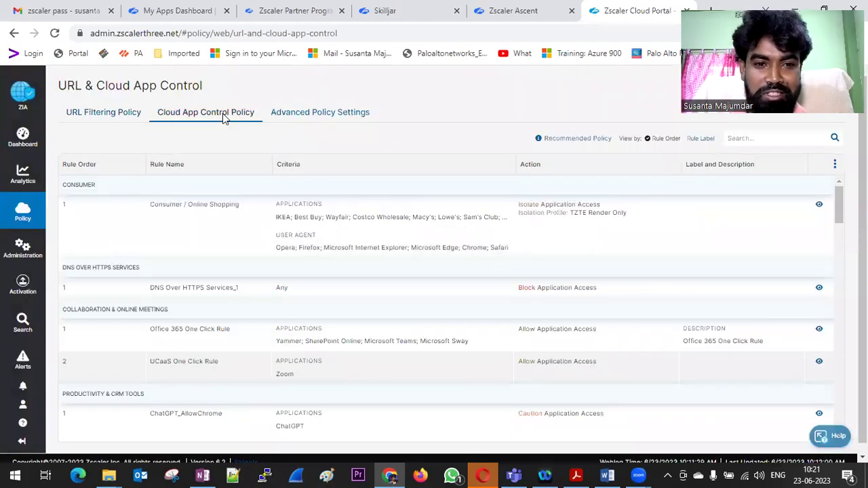
click(319, 116)
scroll(172, 221, down, 4)
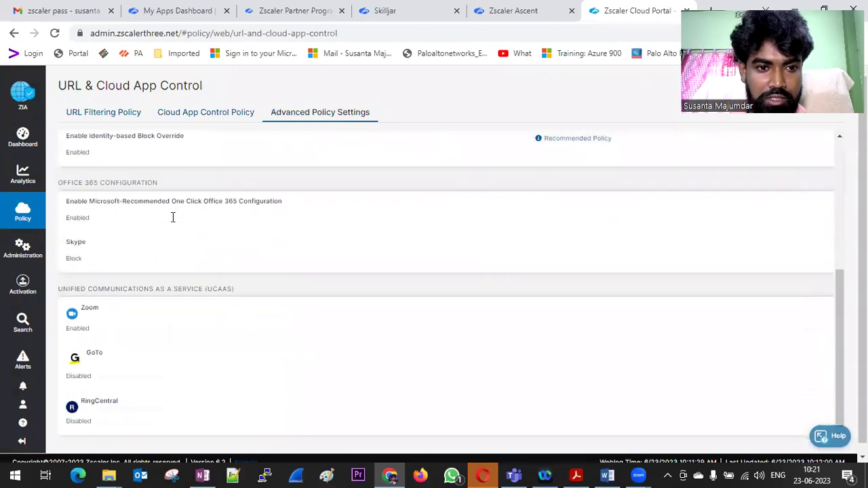
scroll(230, 251, up, 4)
click(115, 114)
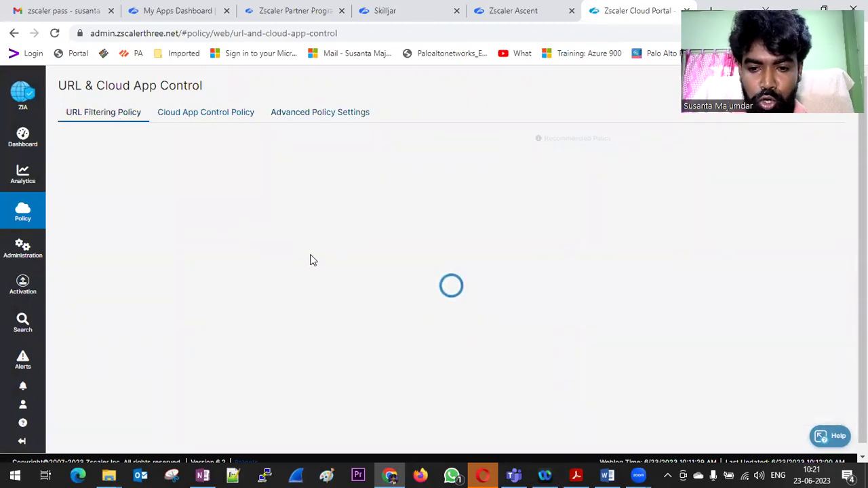
Step: Switch to the URL & Cloud App Control Word document and read the paragraphs on recommended policy, URL categories and policy precedence
mouse_move(604, 474)
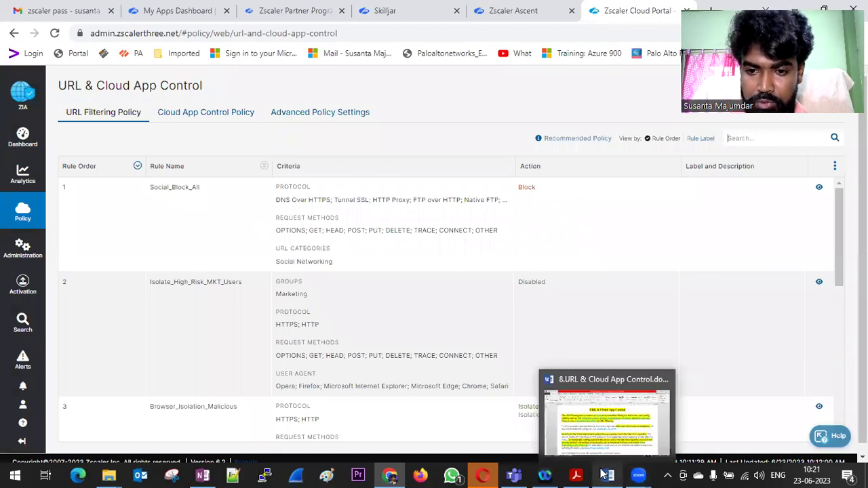
click(584, 378)
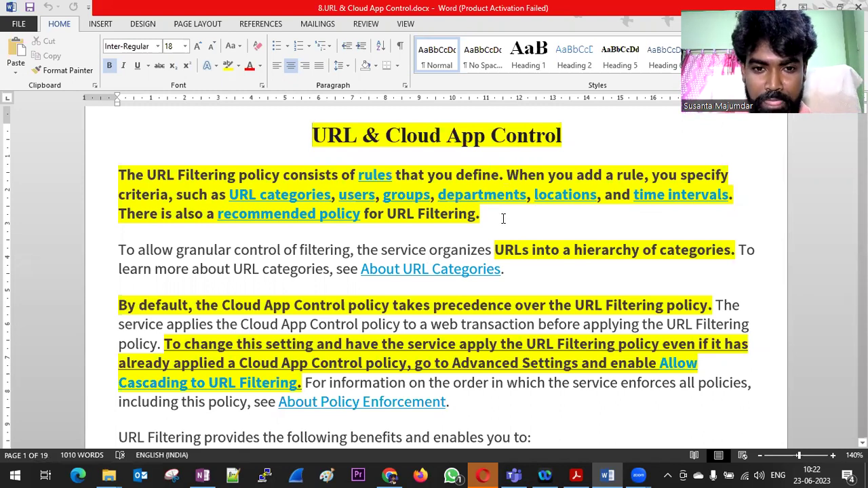
drag(503, 218, 120, 209)
scroll(495, 219, down, 1)
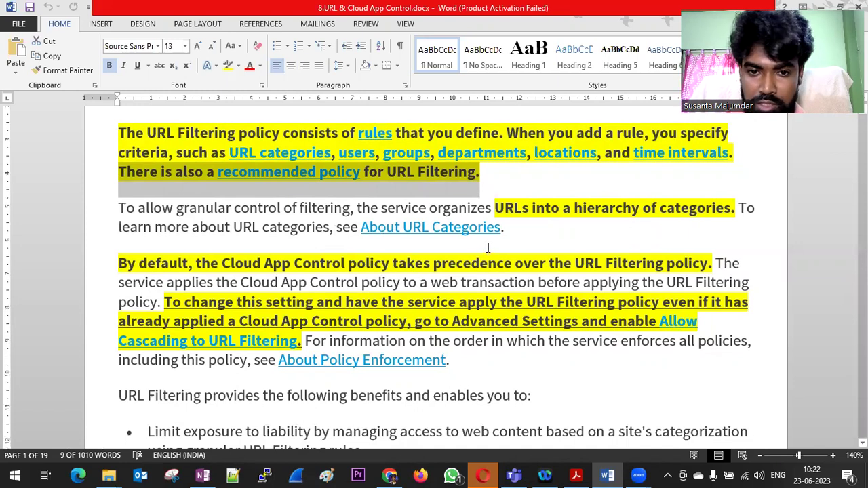
scroll(402, 235, down, 2)
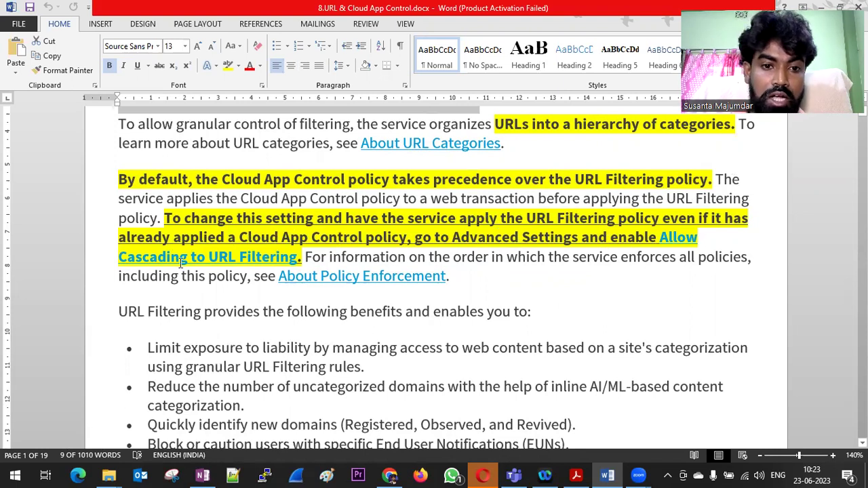
Step: Switch back to the Zscaler portal in Chrome and examine the Advanced Policy Settings, including SafeSearch and the One Click Office 365 configuration
click(389, 475)
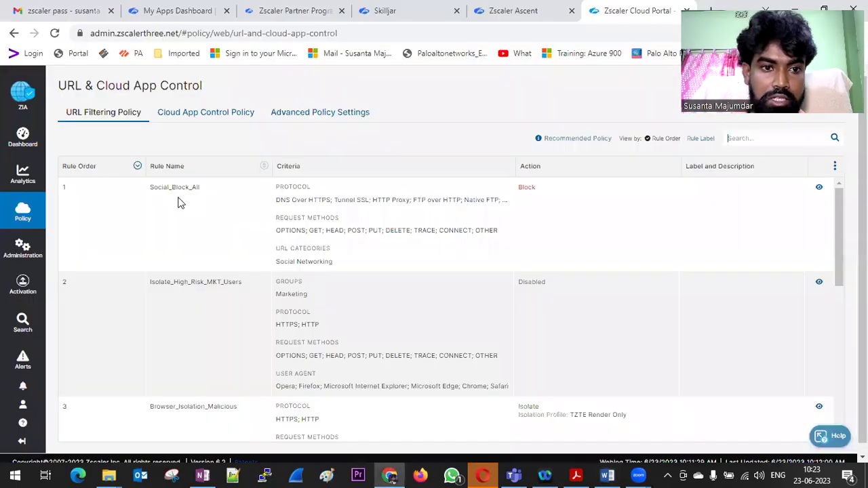
mouse_move(20, 177)
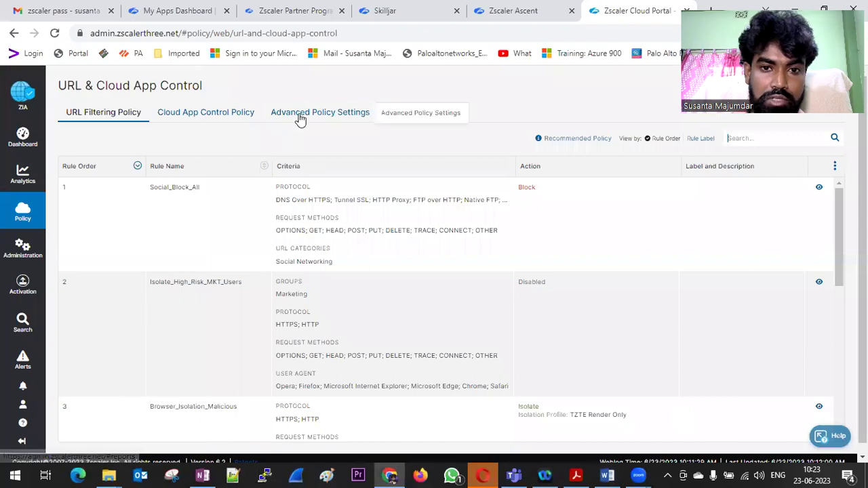
click(301, 117)
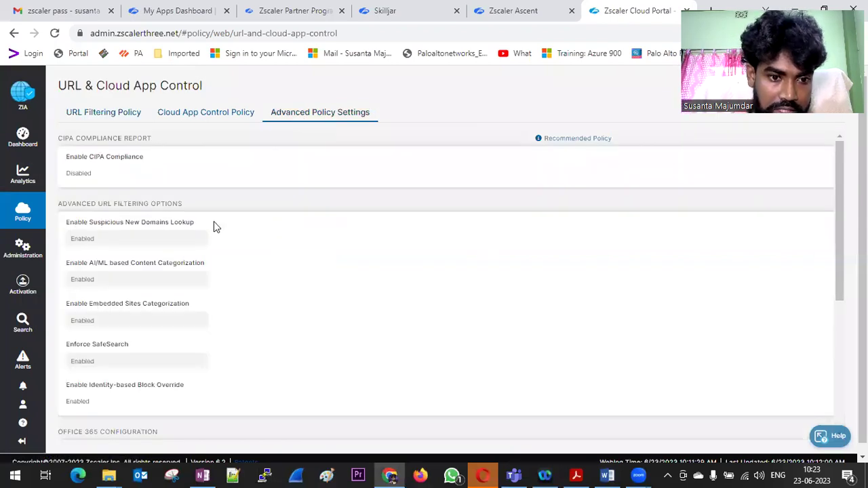
mouse_move(101, 341)
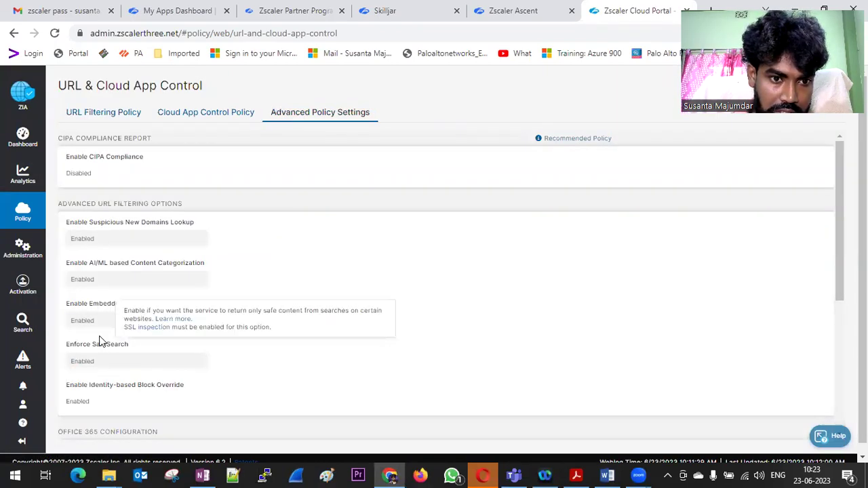
scroll(159, 260, down, 5)
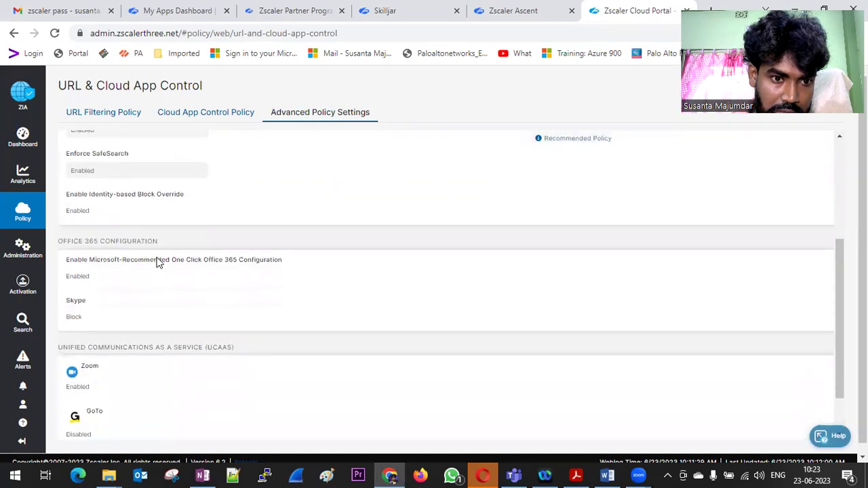
mouse_move(158, 263)
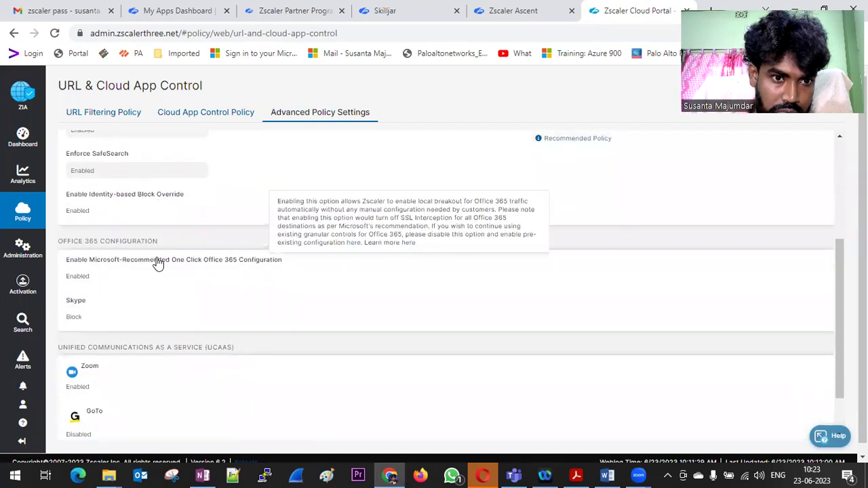
scroll(149, 282, down, 1)
scroll(149, 283, up, 4)
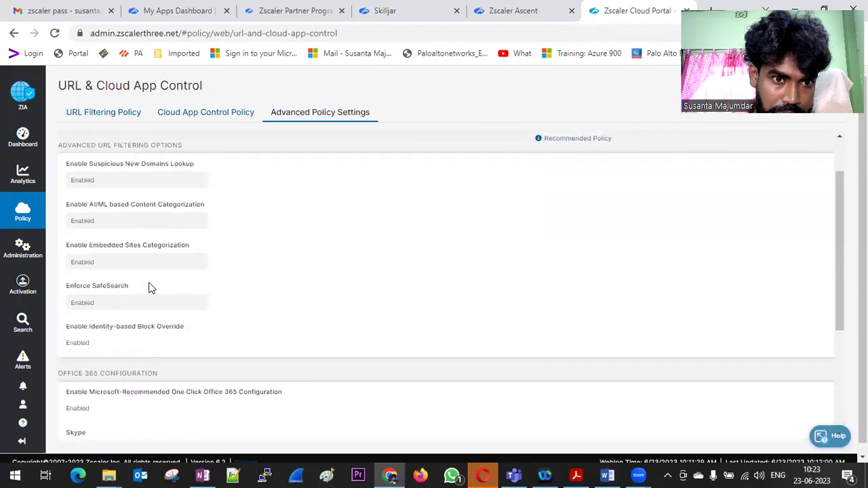
scroll(150, 288, up, 2)
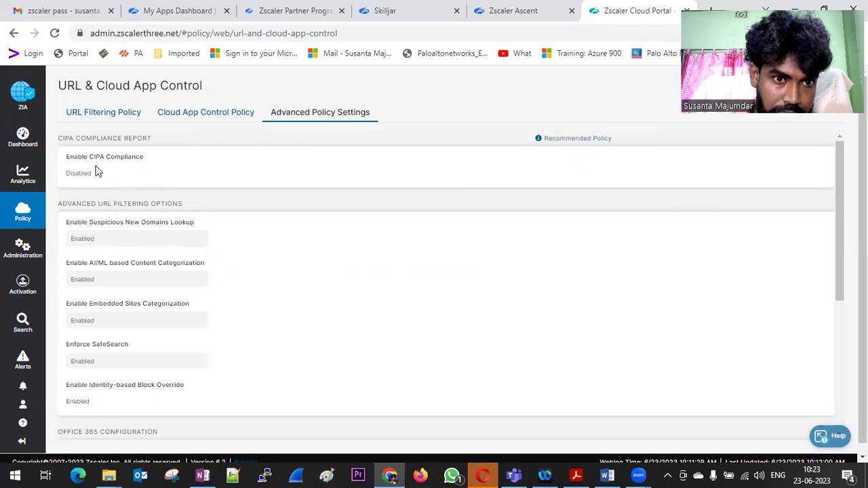
Step: Check the Cloud App Control and URL Filtering policies, and open the administration Advanced Settings to examine the Allow Cascading to URL Filtering option
click(202, 114)
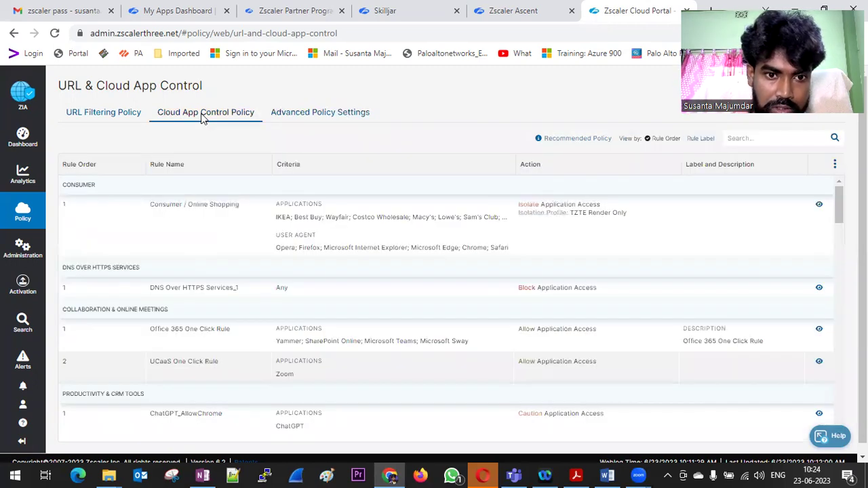
click(115, 114)
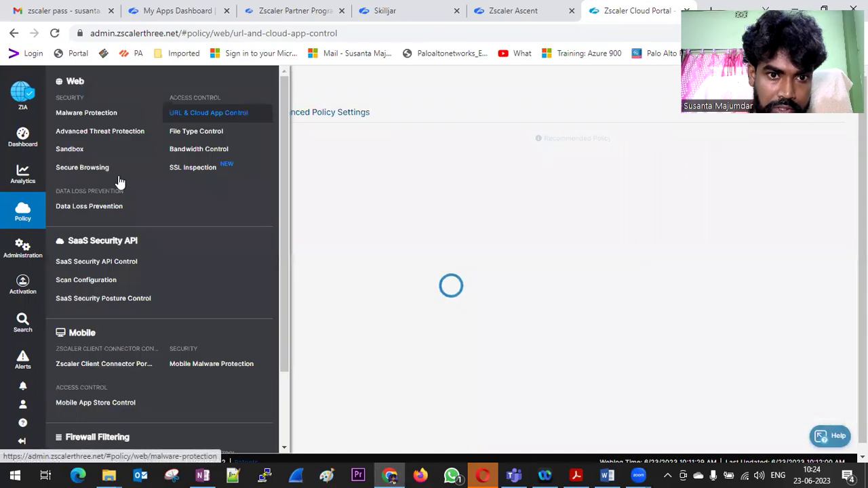
mouse_move(31, 183)
mouse_move(27, 247)
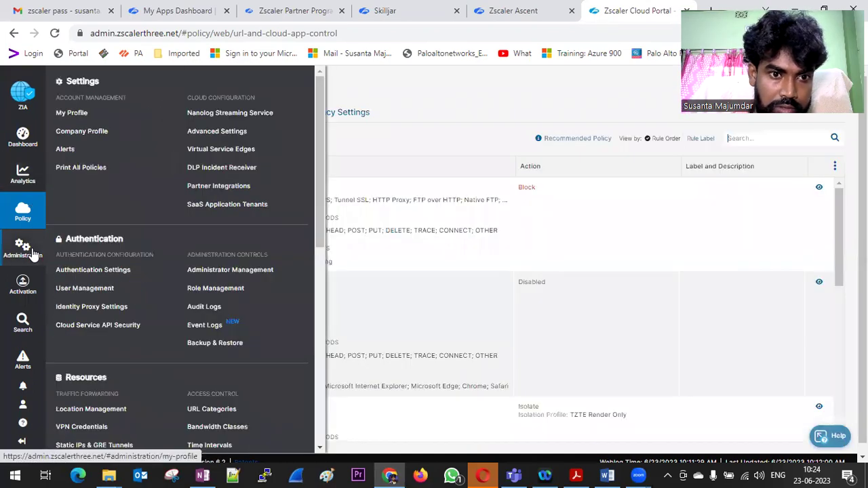
click(218, 132)
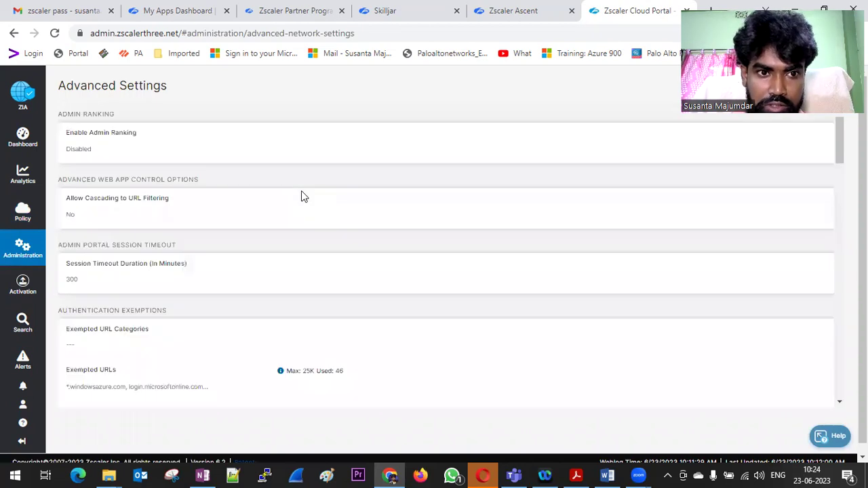
mouse_move(134, 204)
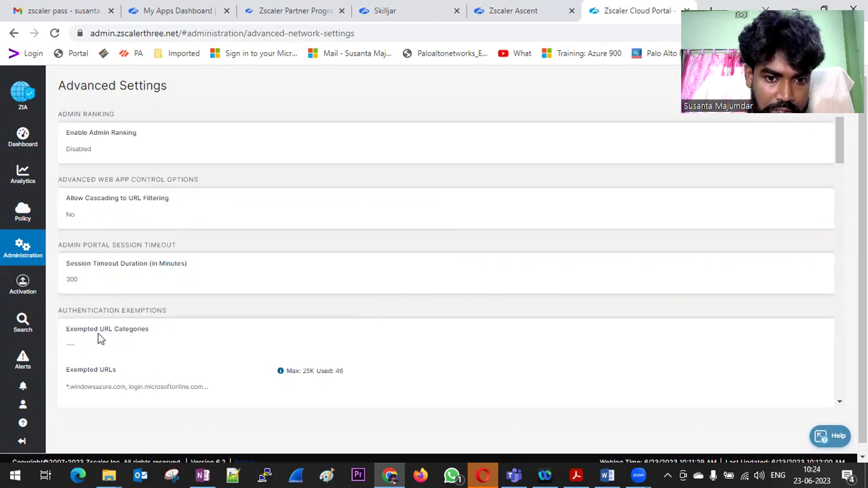
mouse_move(22, 246)
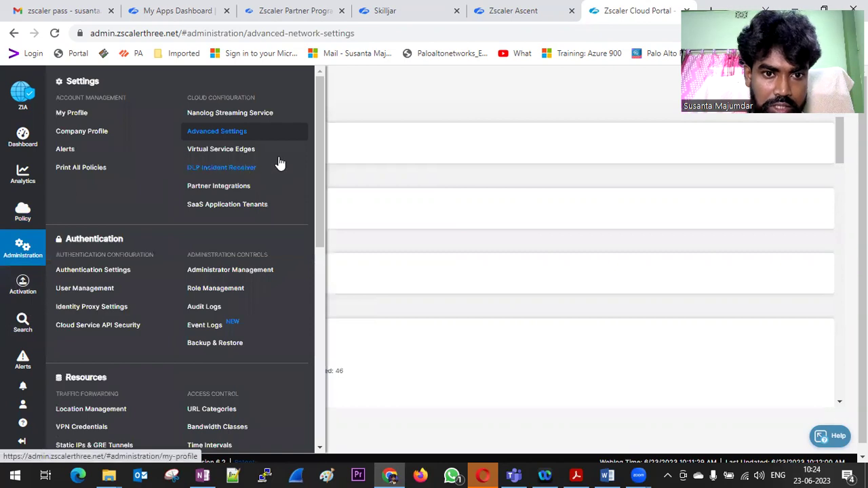
Step: Open the URL & Cloud App Control policy and examine its Advanced Policy Settings, from CIPA compliance to the Office 365 and UCaaS options
mouse_move(22, 210)
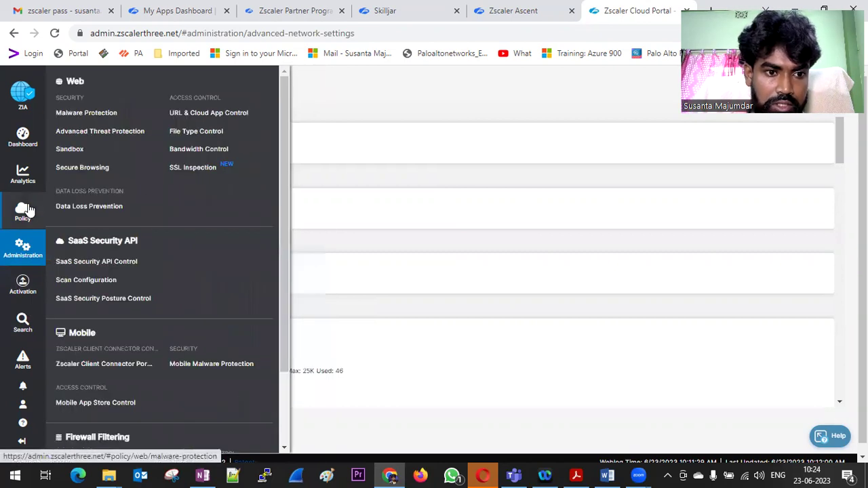
click(202, 134)
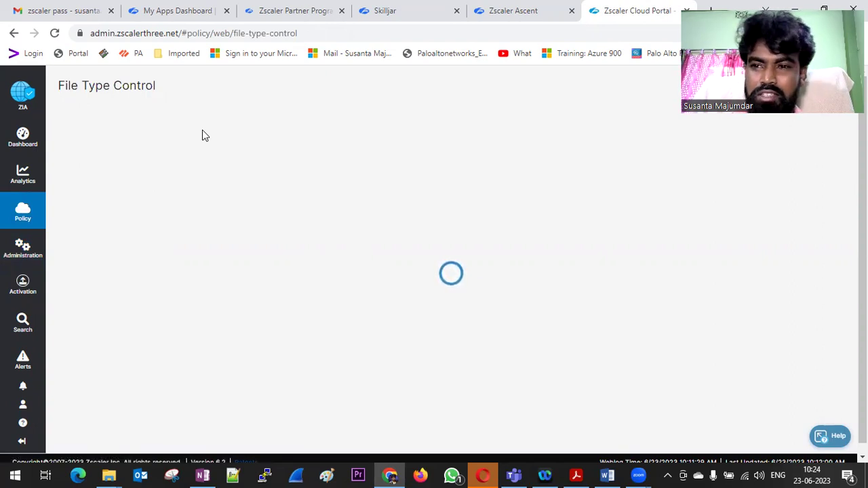
click(23, 210)
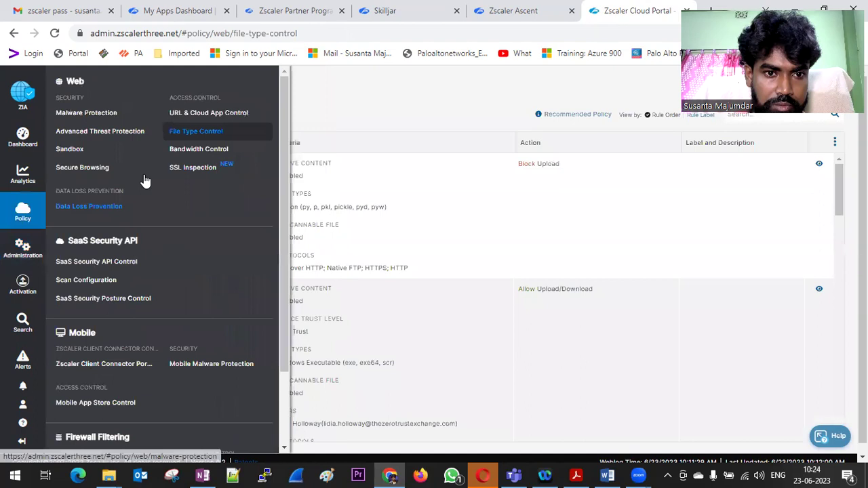
click(196, 113)
click(294, 113)
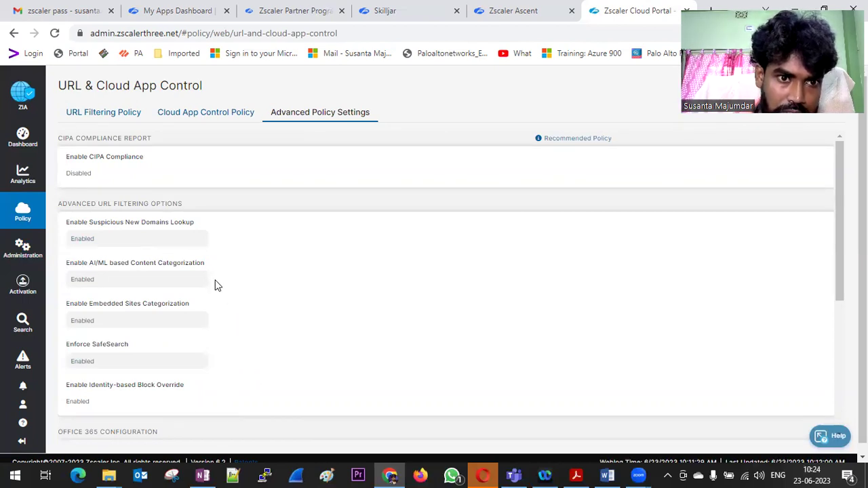
scroll(240, 264, down, 4)
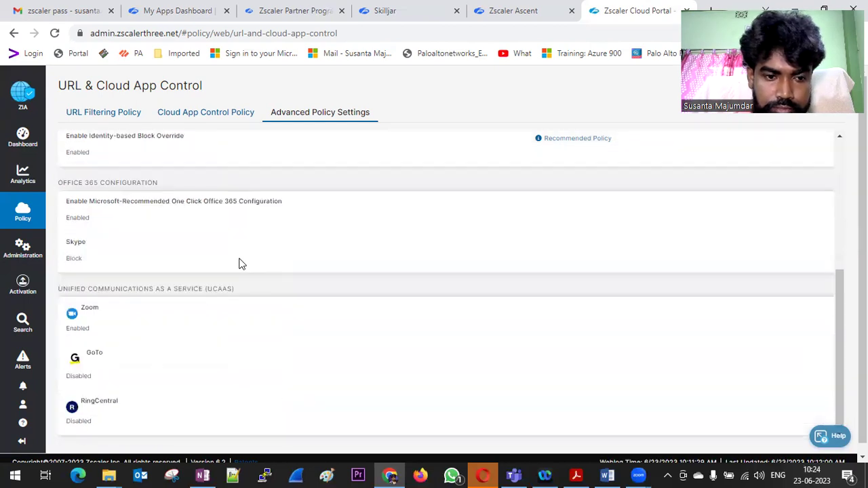
scroll(240, 264, up, 4)
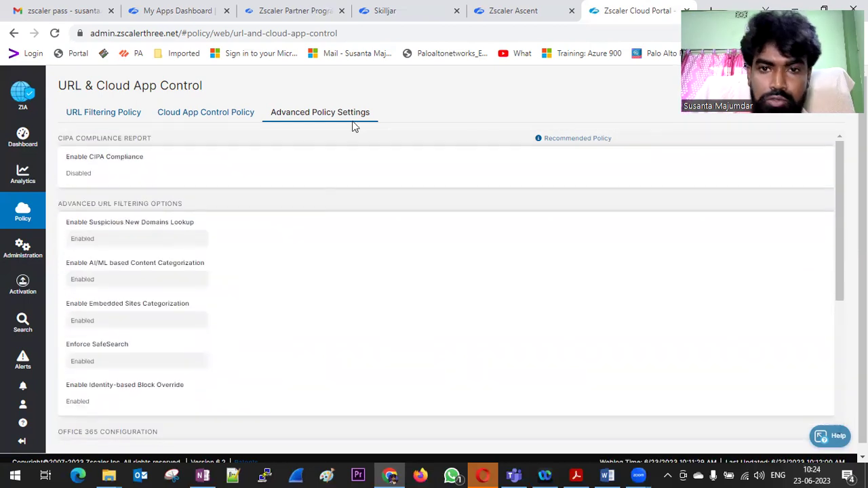
Step: Switch to the URL & Cloud App Control Word document and read the list of URL Filtering benefits, marking each point while reading
click(606, 475)
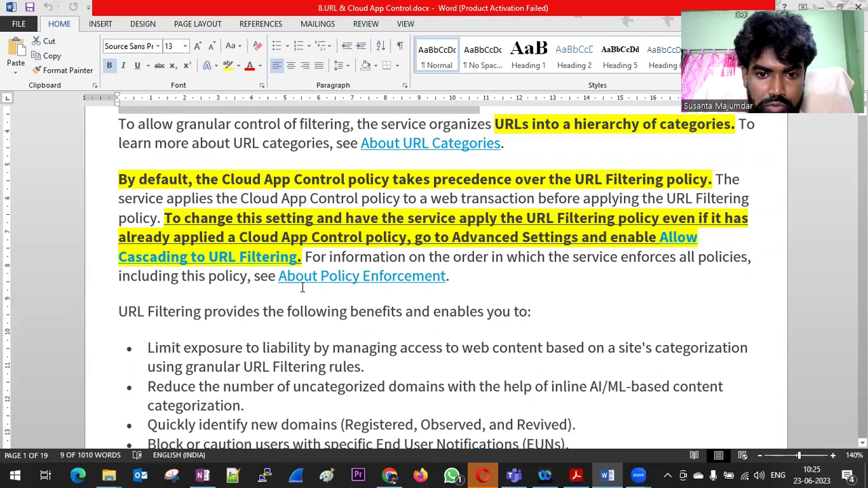
scroll(334, 292, down, 2)
scroll(335, 293, down, 4)
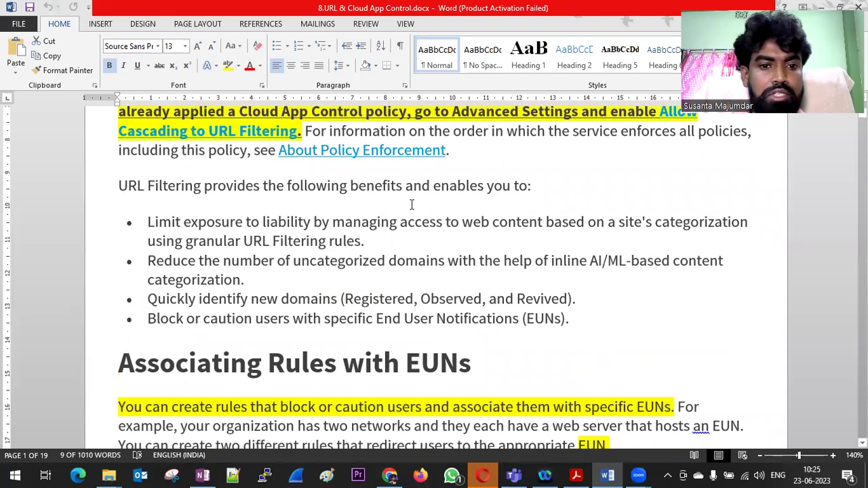
drag(150, 224, 380, 241)
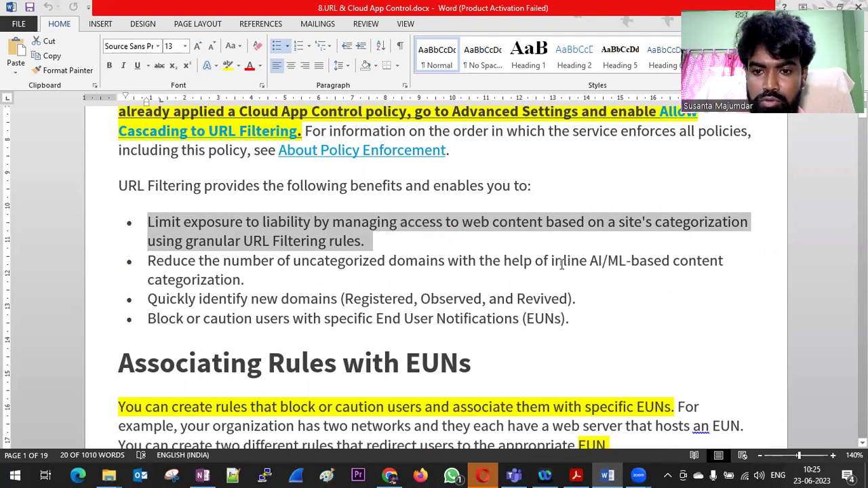
drag(551, 261, 626, 261)
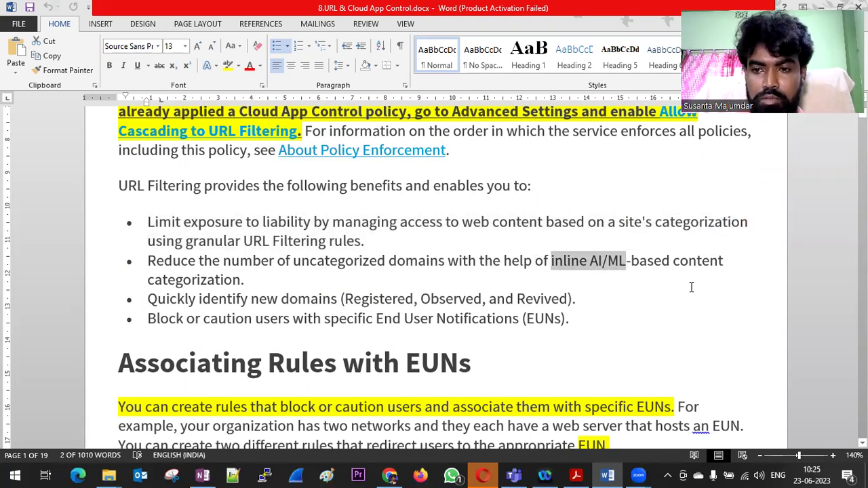
scroll(677, 288, down, 2)
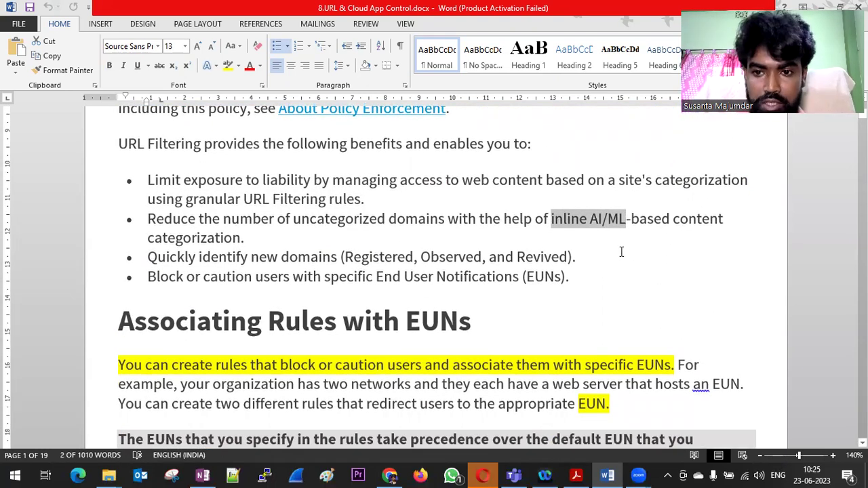
drag(147, 257, 341, 266)
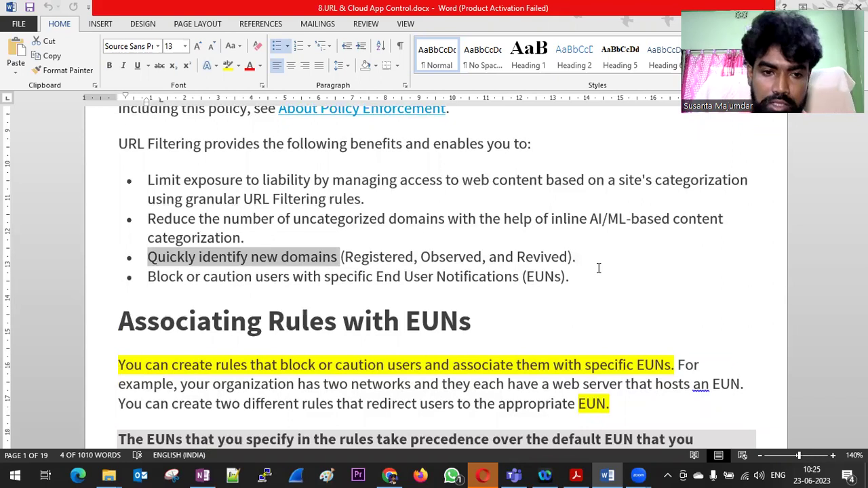
drag(210, 278, 555, 281)
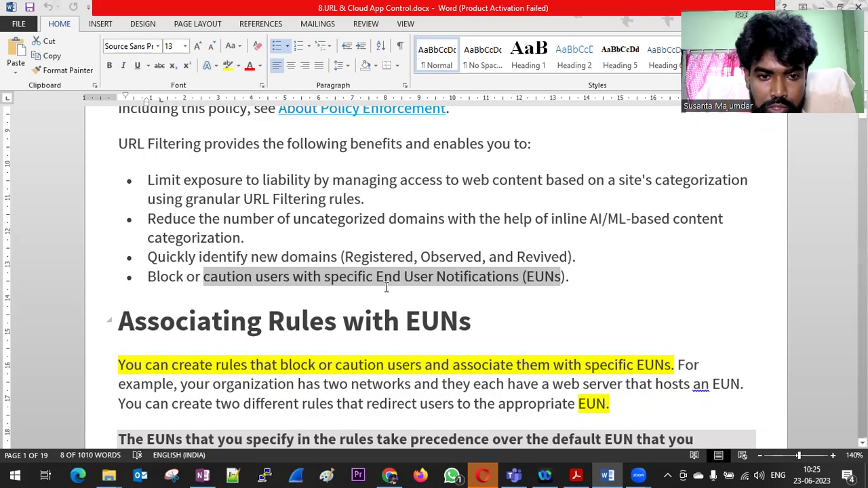
Step: Read the Associating Rules with EUNs section, selecting its heading and the sentences on rule EUNs taking precedence over the default EUN
scroll(312, 285, down, 3)
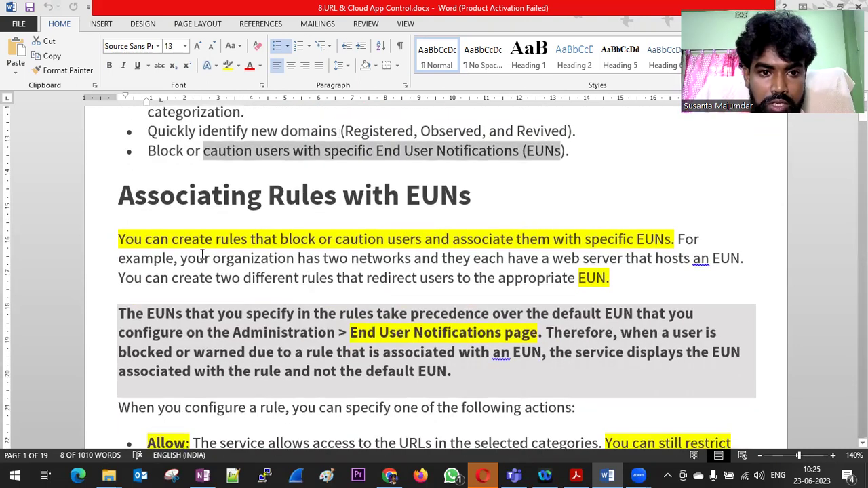
drag(119, 199, 478, 211)
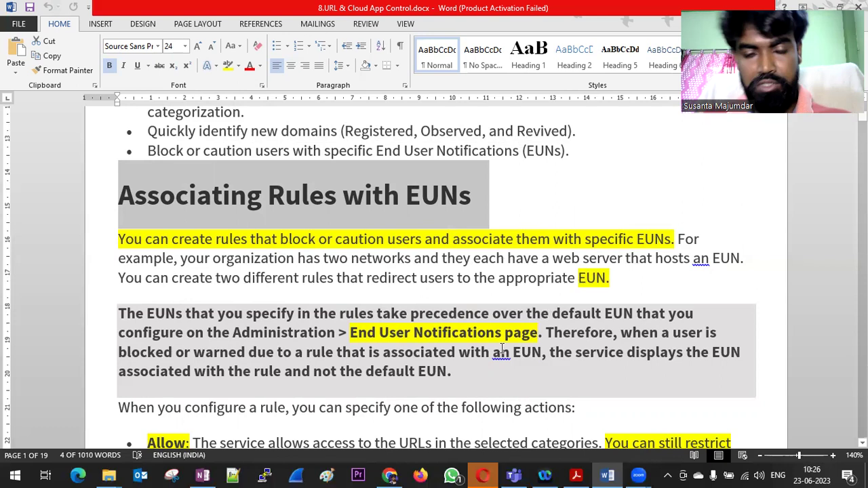
scroll(437, 310, down, 1)
scroll(438, 310, down, 1)
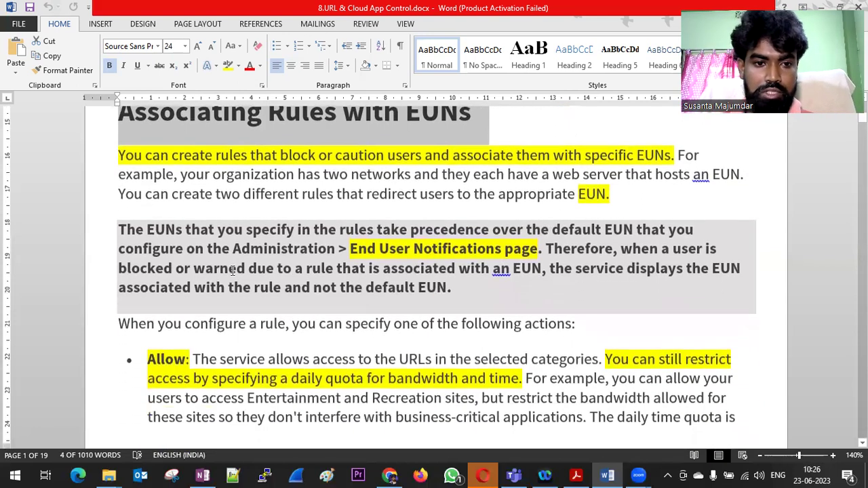
drag(122, 232, 700, 235)
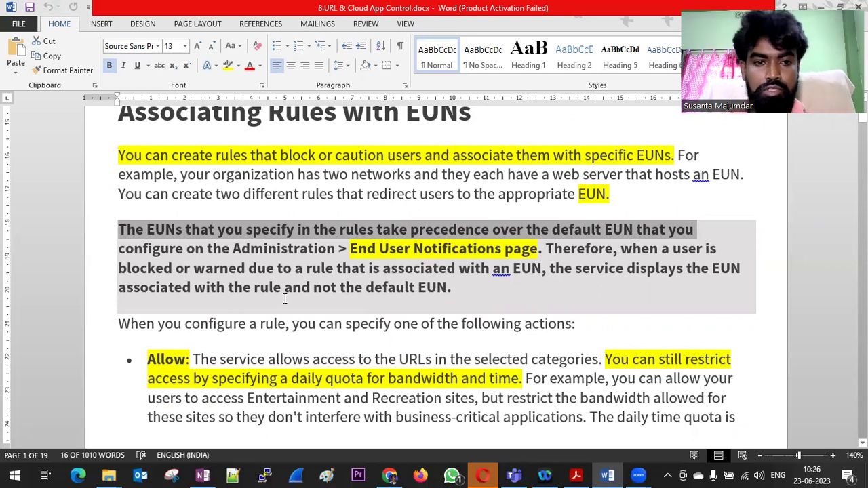
drag(120, 269, 483, 289)
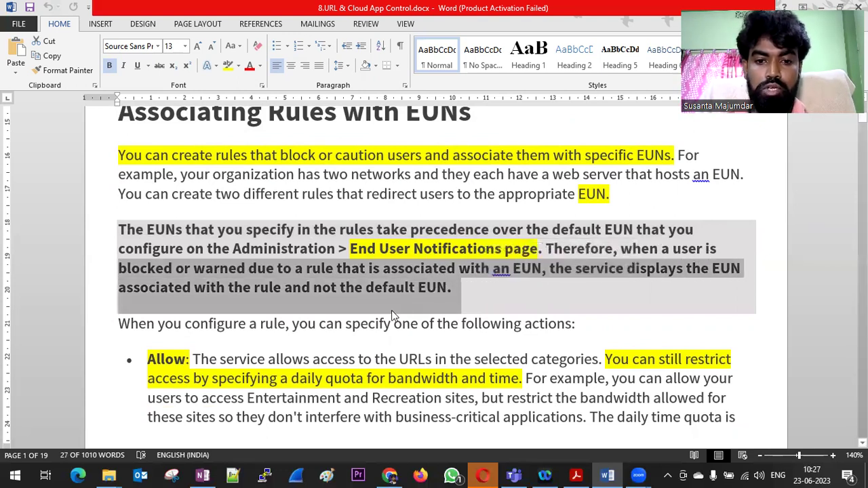
Step: Read the Allow rule action, including its daily bandwidth and time quota, and continue to the Caution action
scroll(454, 296, down, 3)
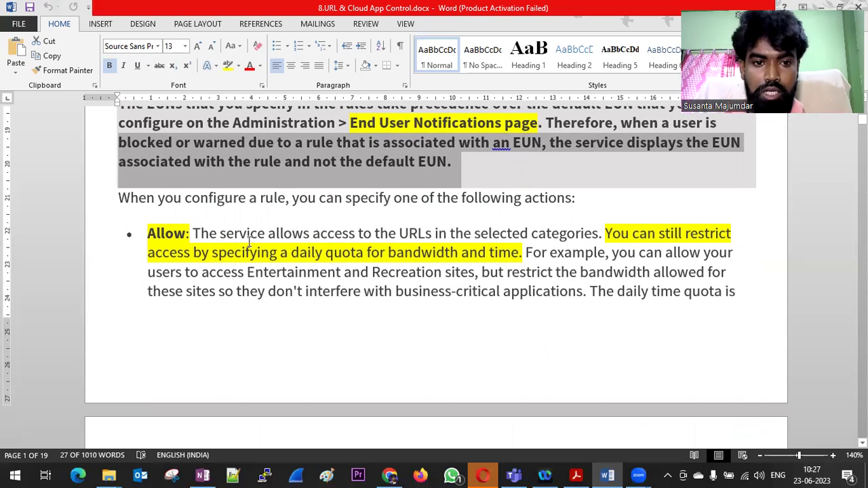
drag(194, 235, 601, 234)
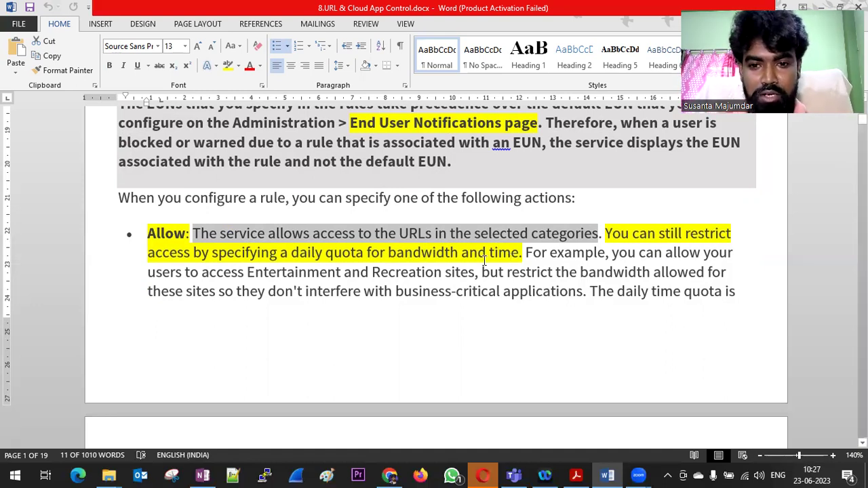
scroll(482, 273, down, 2)
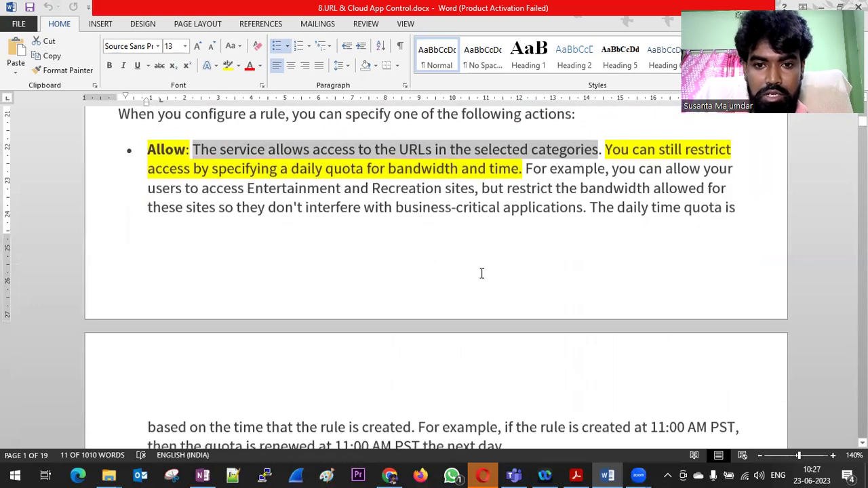
scroll(481, 273, down, 3)
scroll(207, 276, down, 2)
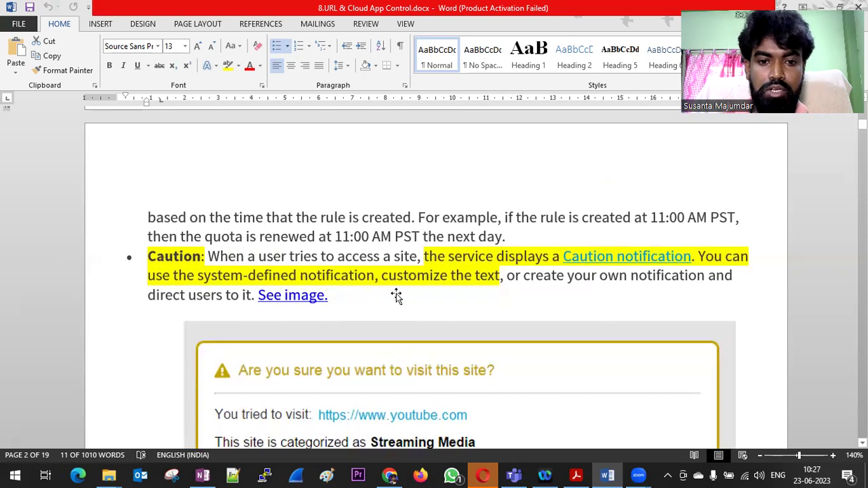
Step: Examine the sample Caution notification for a Streaming Media site below the Caution action
scroll(396, 296, down, 3)
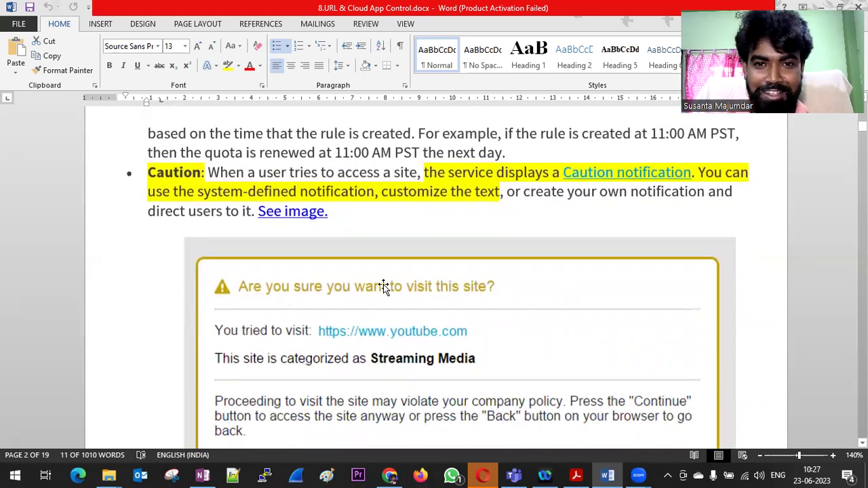
scroll(446, 288, down, 1)
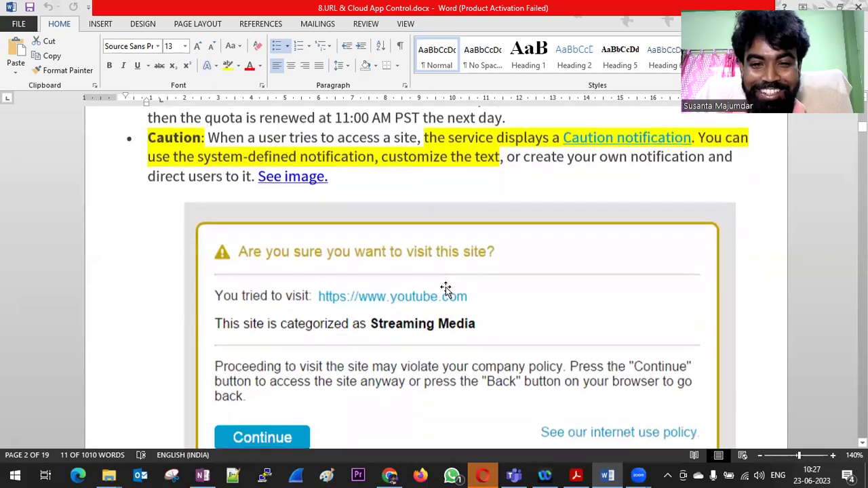
scroll(445, 288, down, 2)
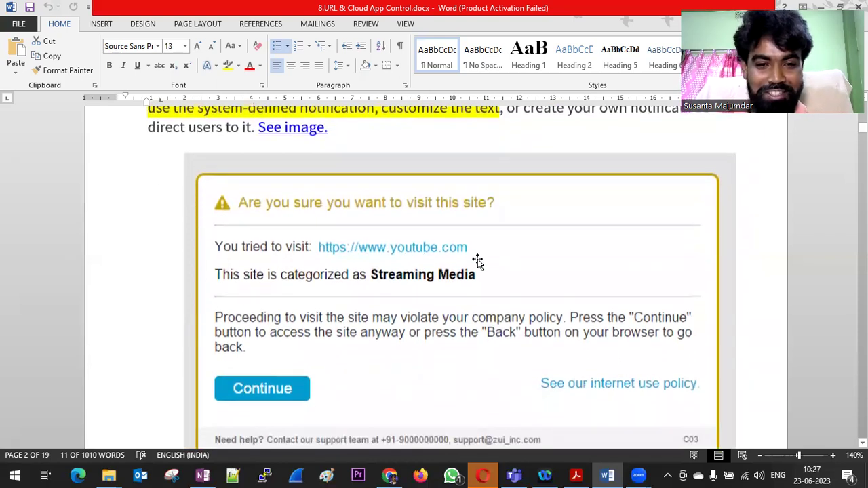
scroll(446, 268, down, 1)
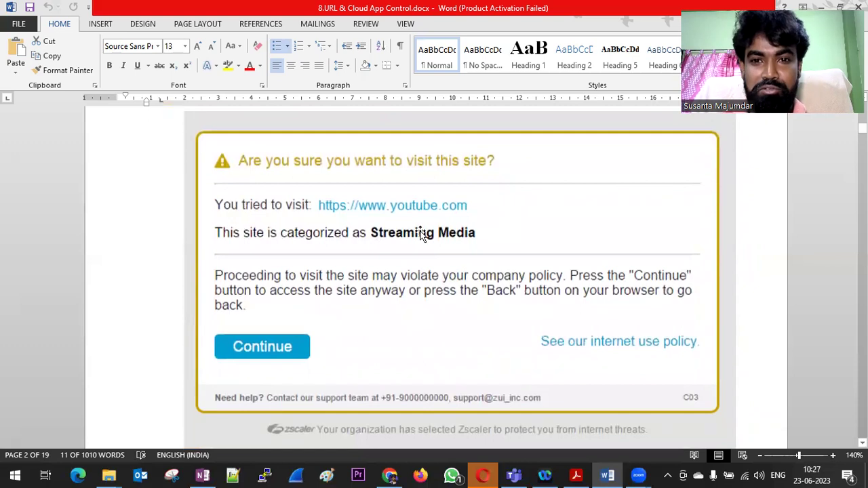
scroll(401, 312, down, 4)
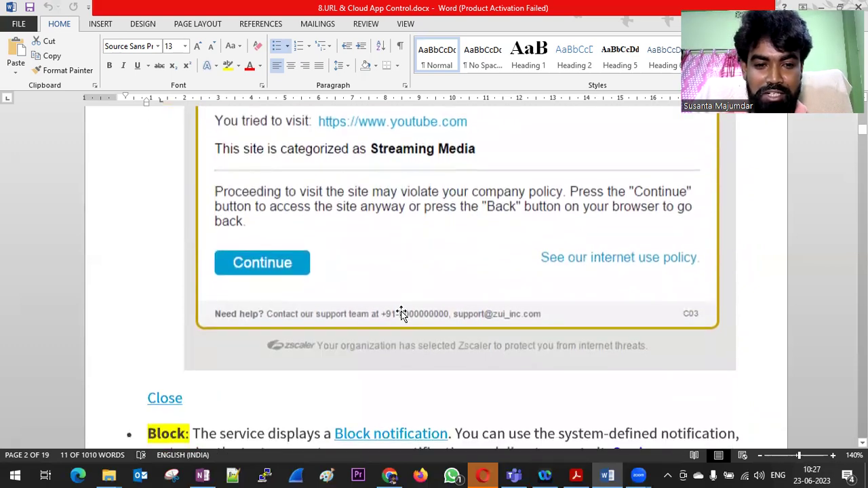
scroll(403, 312, up, 2)
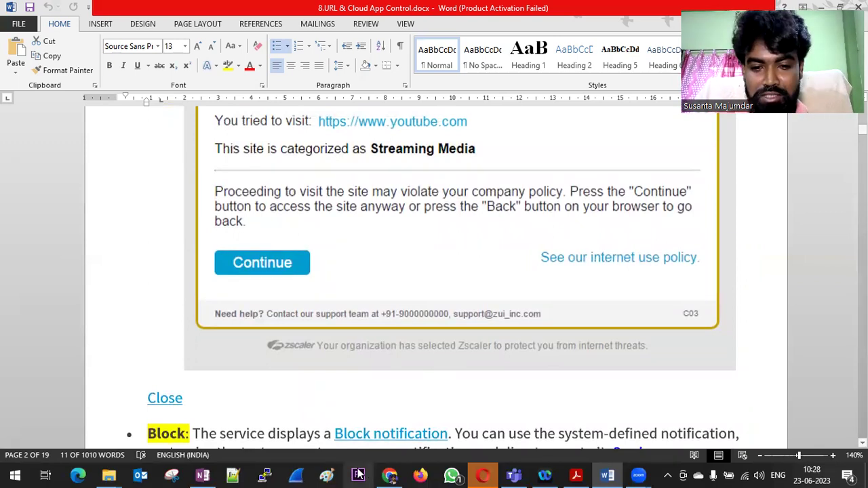
Step: Switch to Chrome and open the address 192.168.1.30 in a new tab
click(389, 475)
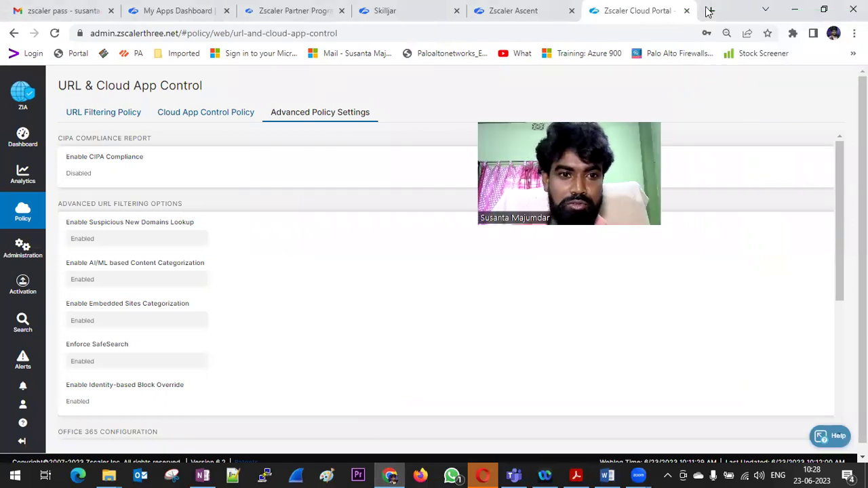
key(ctrl+t)
text(192)
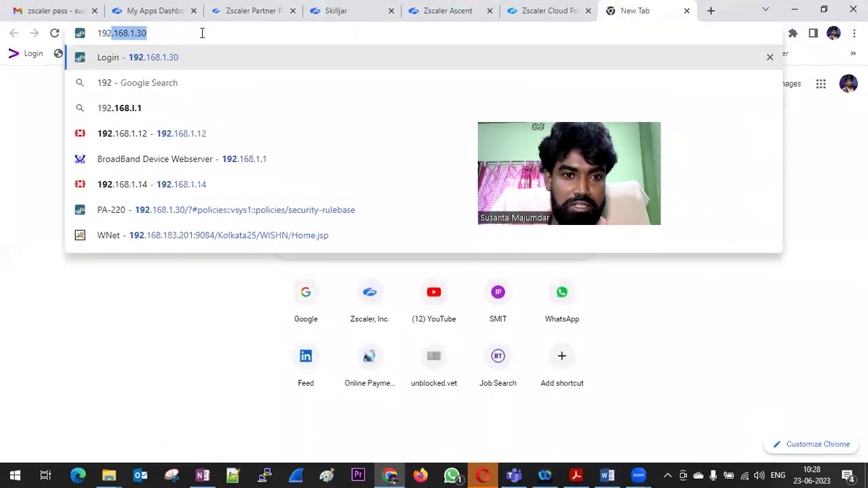
key(Return)
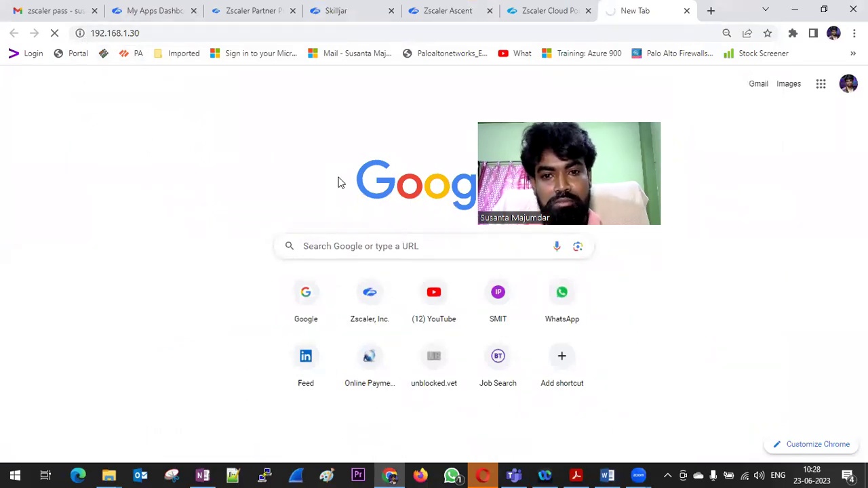
Step: Return to the Word document and read the Block action and its sample notification for the Gambling category
key(alt+Tab)
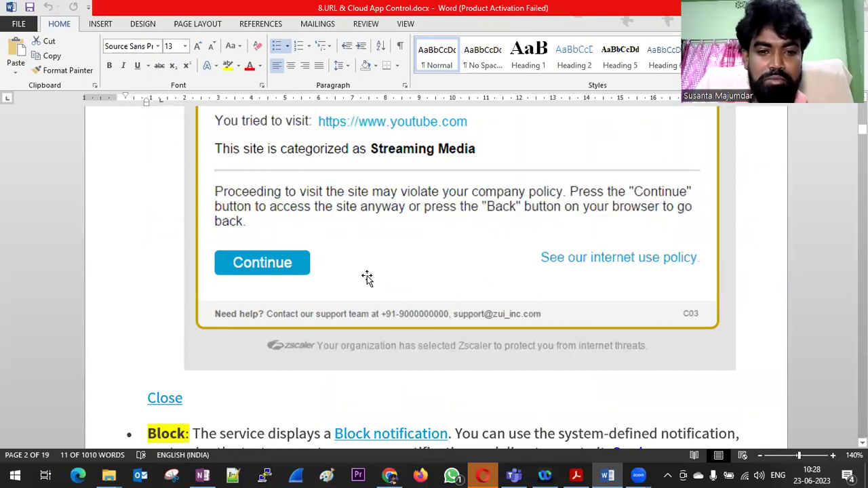
scroll(458, 226, down, 3)
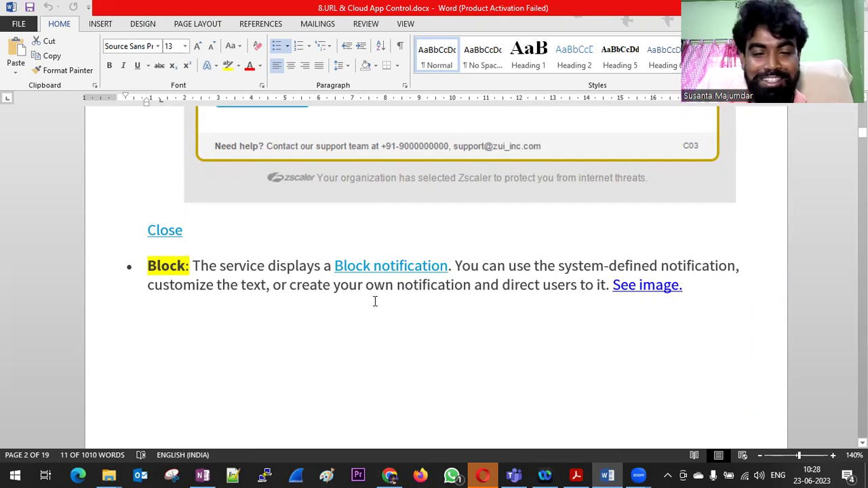
scroll(374, 301, down, 2)
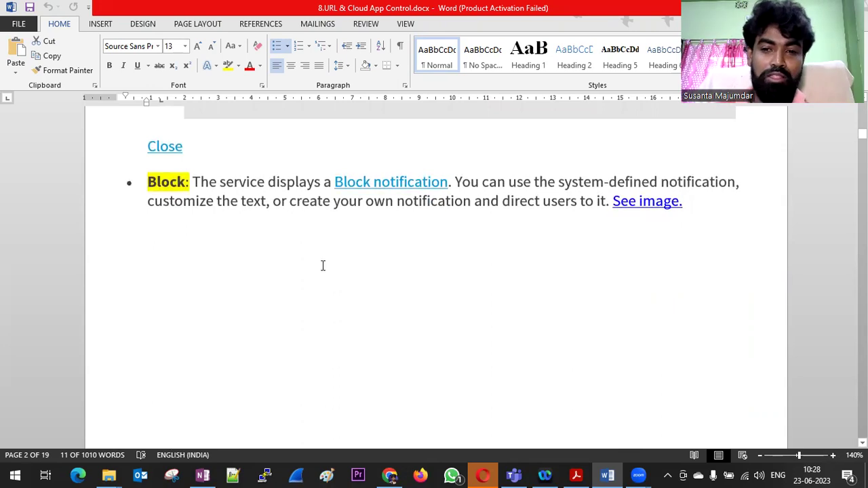
scroll(496, 253, down, 8)
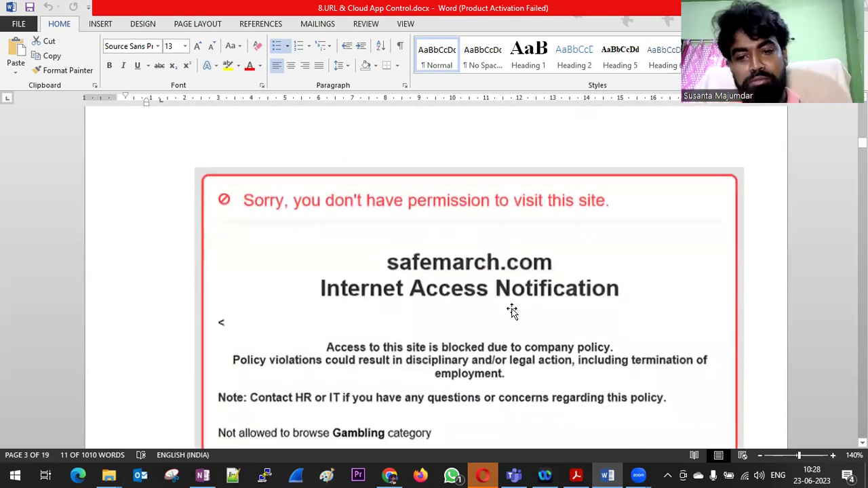
Step: Examine the rest of the sample Block notification for the Gambling category, including its site review request and support details
scroll(512, 311, down, 4)
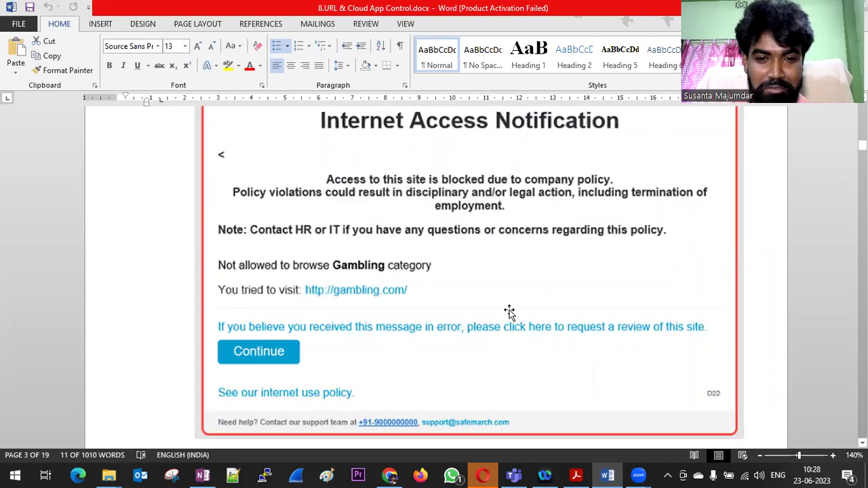
scroll(514, 287, down, 2)
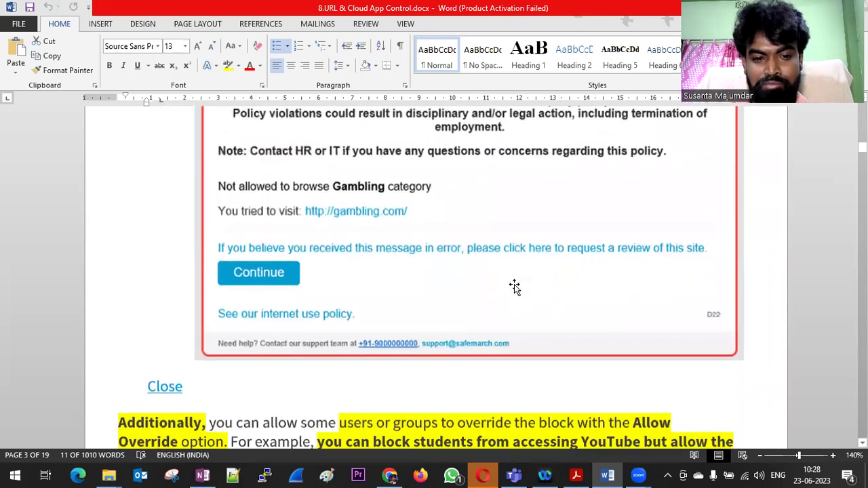
scroll(514, 287, down, 1)
scroll(515, 287, up, 2)
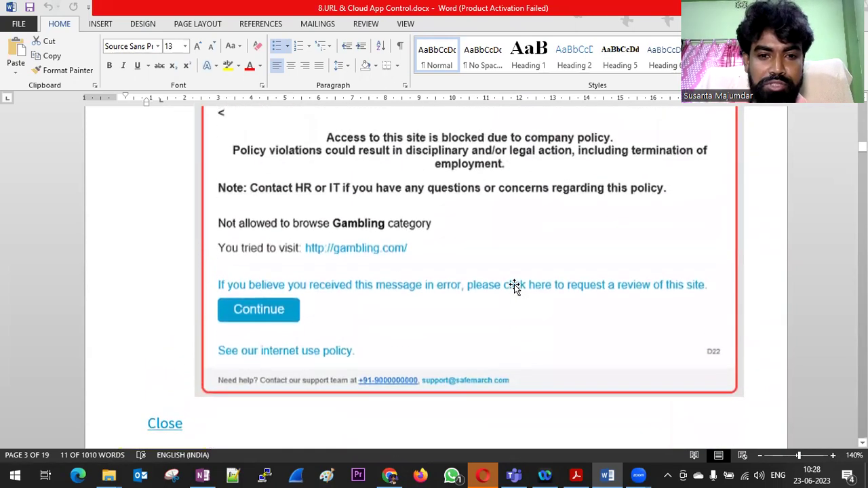
Step: Read the Allow Override explanation with its students and teachers YouTube example and its reauthentication requirement
scroll(336, 259, down, 3)
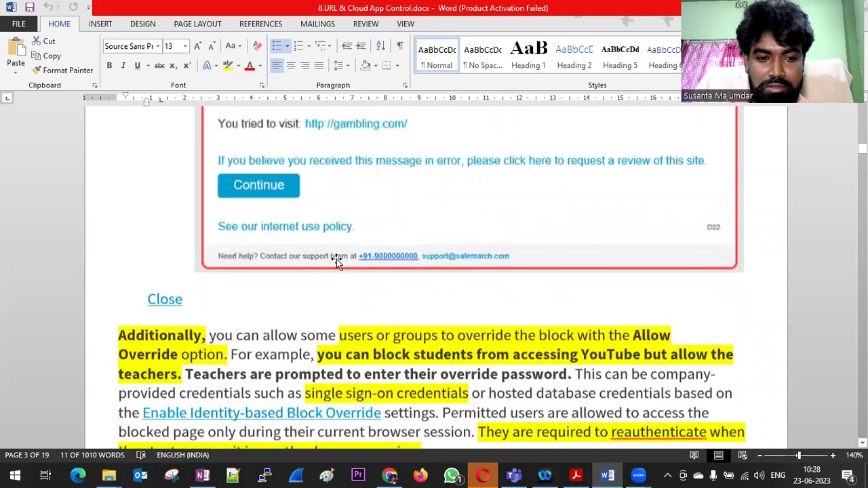
scroll(287, 294, down, 2)
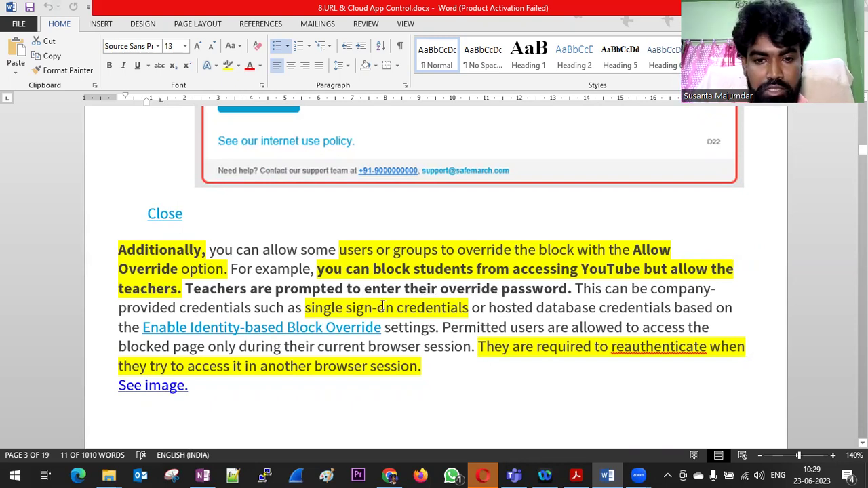
scroll(503, 331, down, 3)
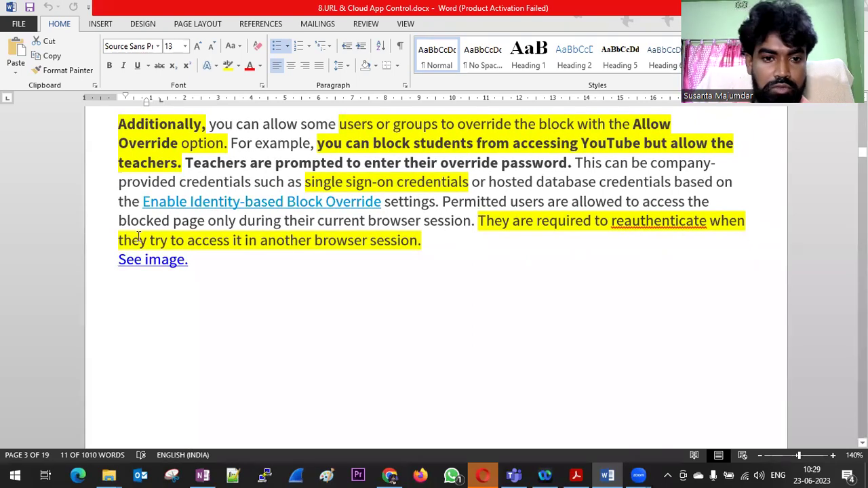
Step: Examine the sample override notification and its sign-in form, and continue to the Isolate action
scroll(421, 249, down, 10)
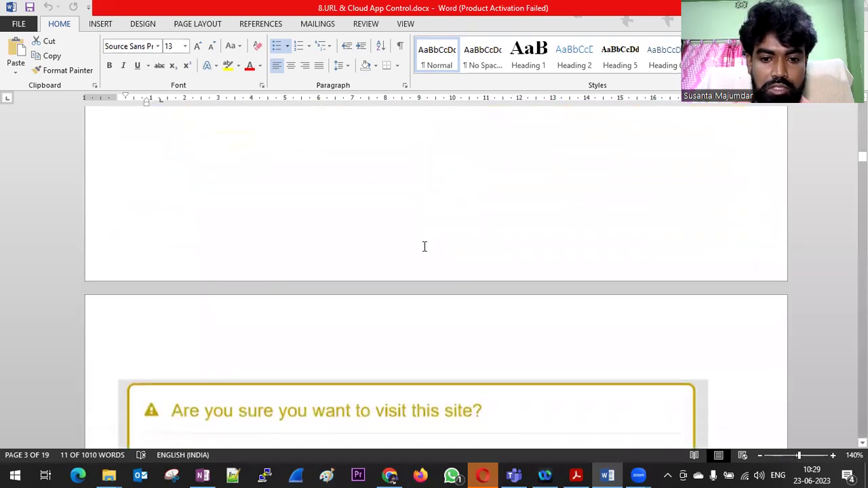
scroll(318, 206, down, 3)
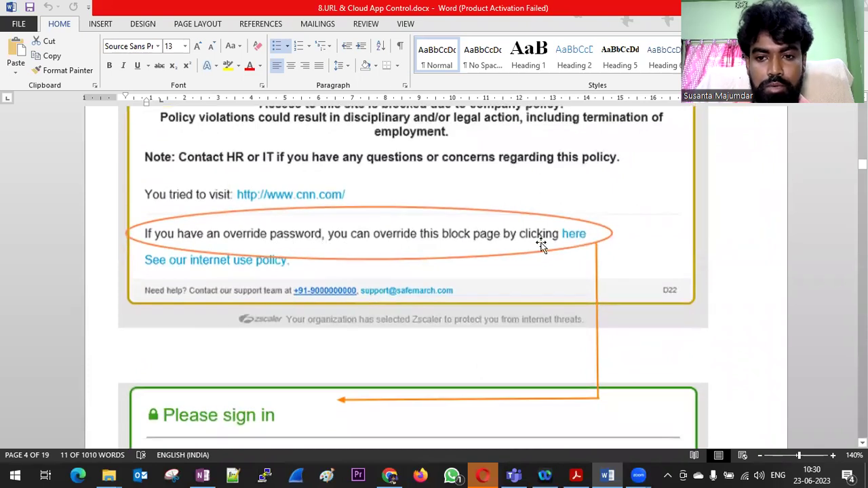
scroll(555, 265, down, 5)
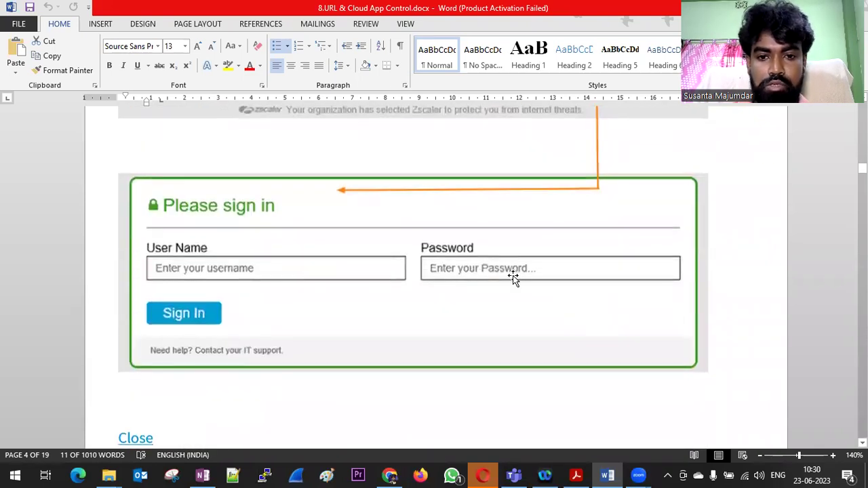
scroll(514, 276, down, 6)
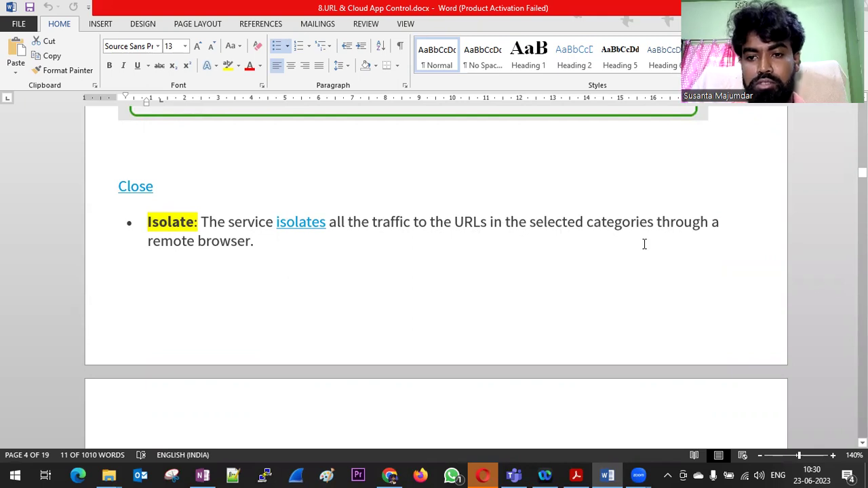
Step: Go to the "About the URL Filtering Page" section and select its heading
scroll(497, 258, down, 5)
scroll(499, 261, down, 3)
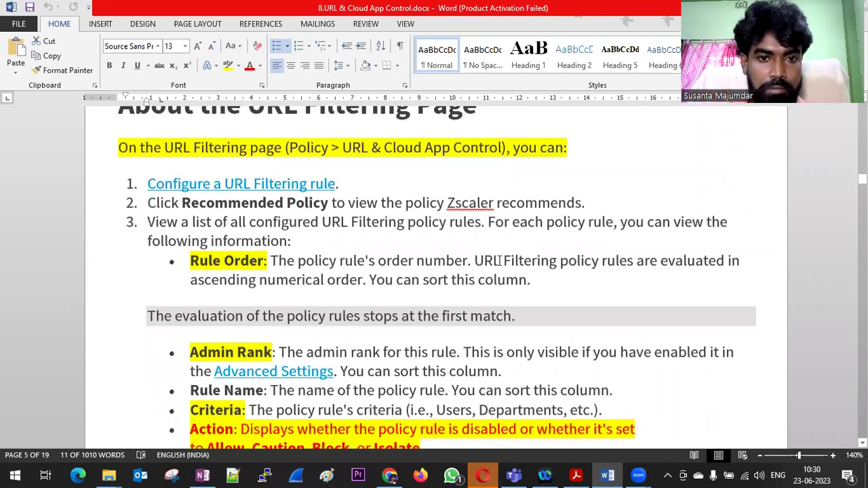
scroll(500, 260, up, 1)
drag(124, 154, 488, 151)
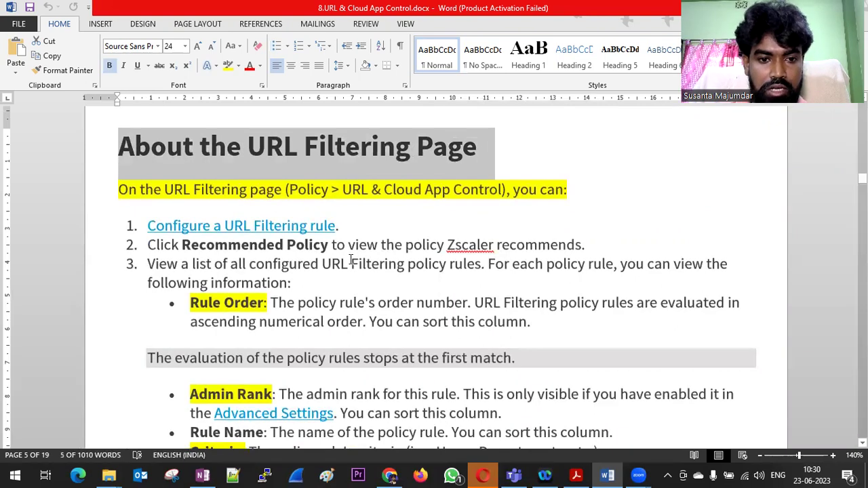
Step: Read the URL Filtering rule columns from Rule Order to Label and Description, selecting the Action entry for emphasis
scroll(351, 260, down, 2)
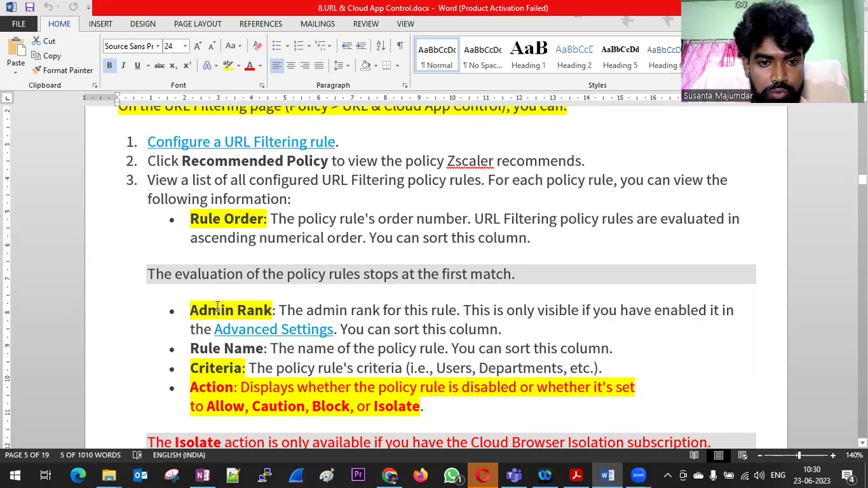
scroll(291, 318, down, 1)
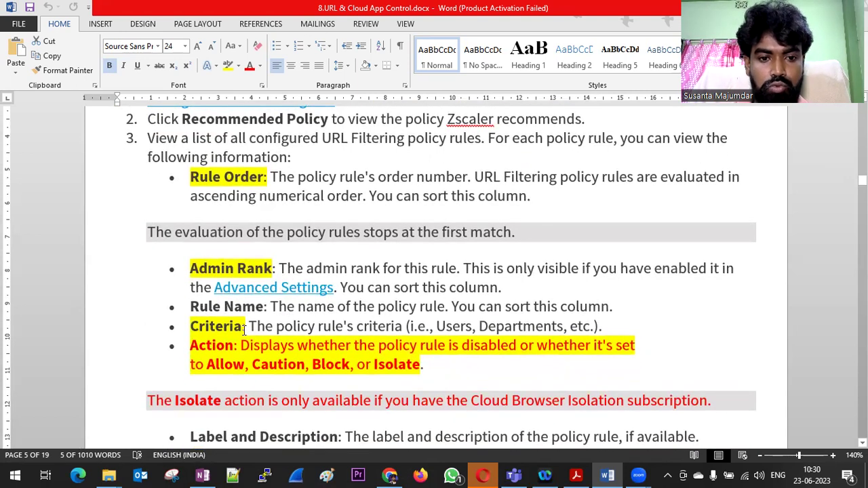
scroll(251, 326, down, 1)
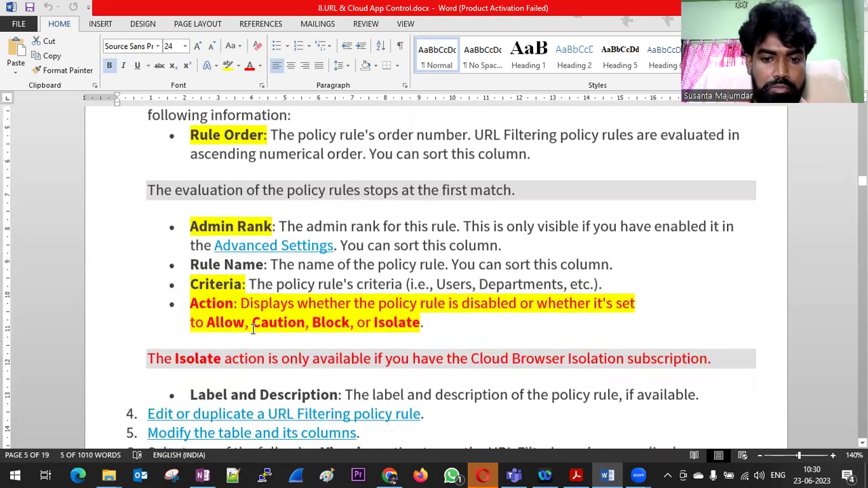
drag(461, 328, 189, 305)
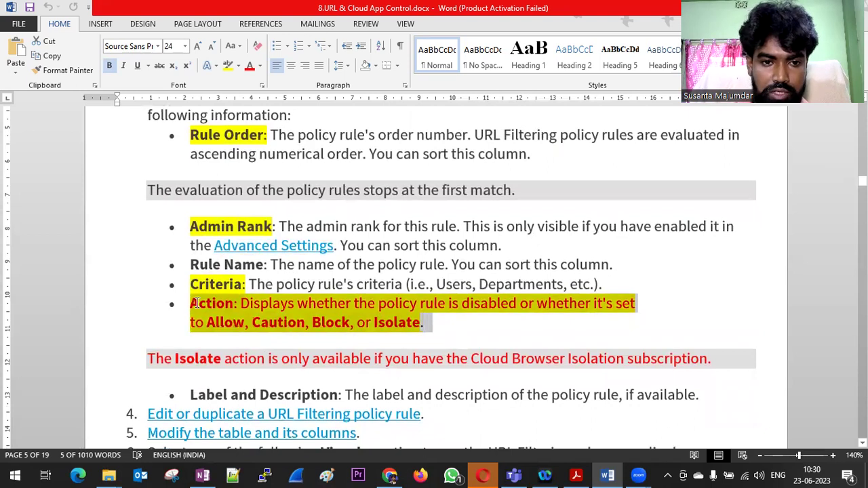
scroll(357, 254, down, 3)
scroll(357, 254, down, 1)
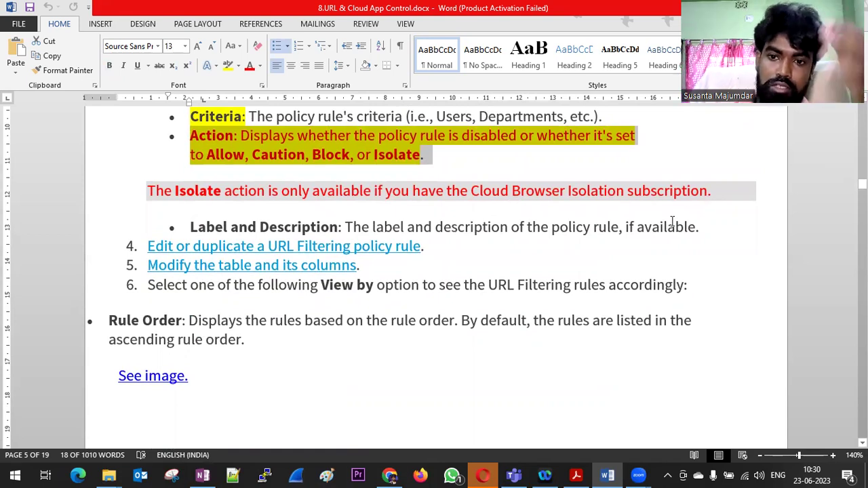
Step: Switch to the Zscaler admin portal in Chrome and view the rule list of the URL Filtering Policy
click(390, 476)
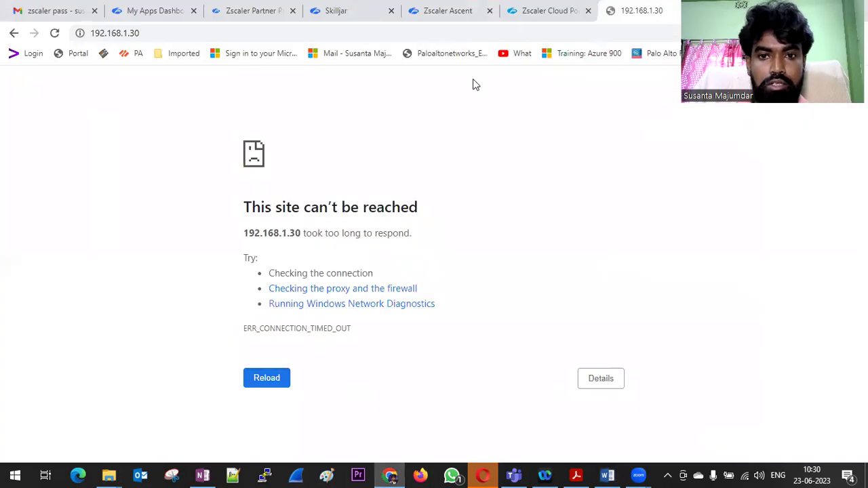
click(543, 15)
click(100, 118)
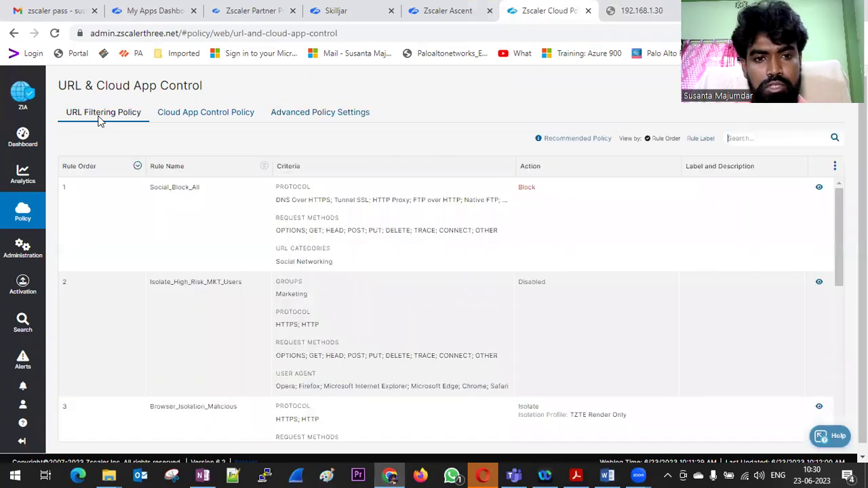
click(835, 165)
click(773, 137)
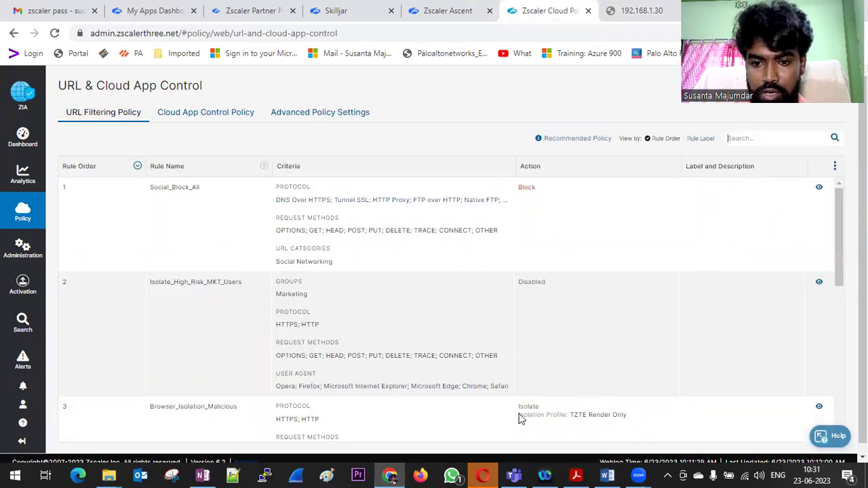
Step: Open the details of the Social_Block_All rule and examine its criteria, from URL categories to device trust level
click(820, 188)
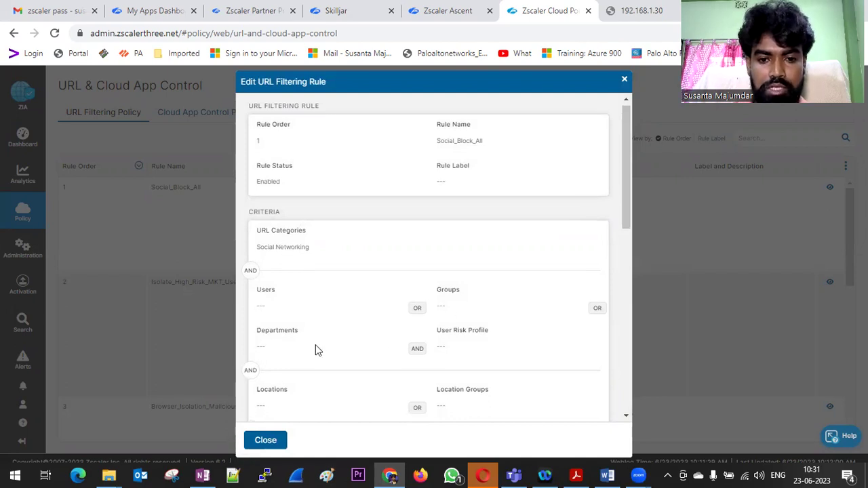
scroll(316, 346, down, 2)
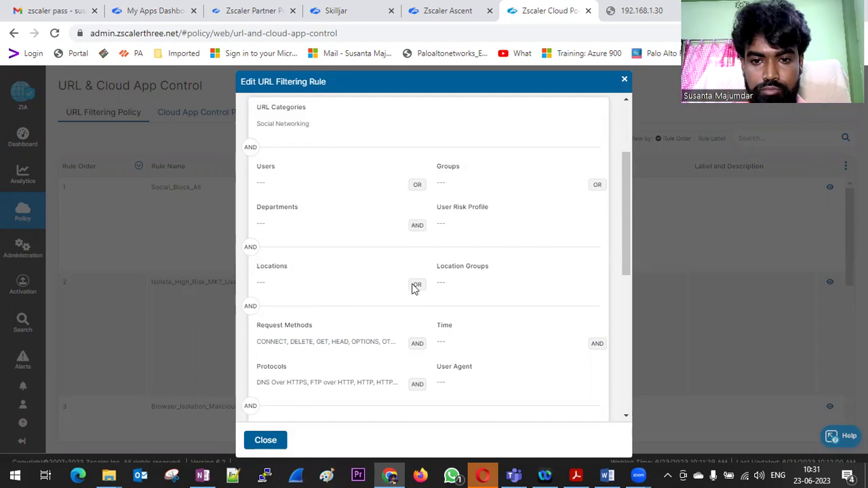
scroll(446, 283, down, 2)
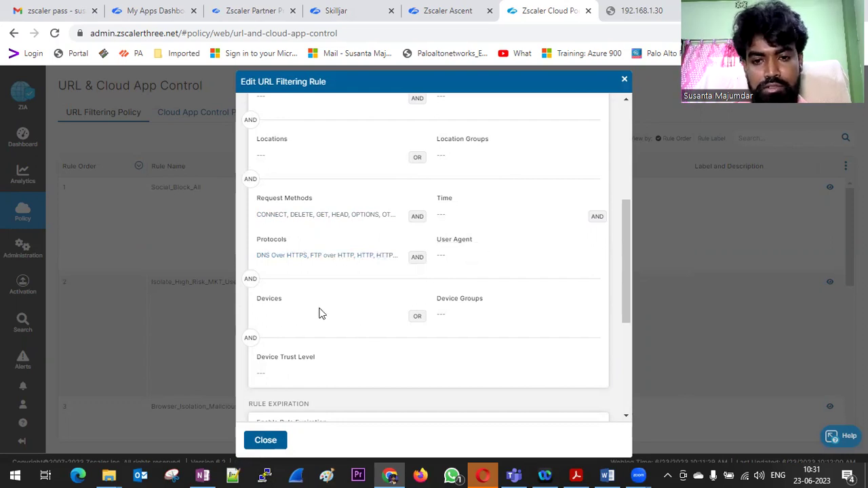
scroll(441, 285, down, 2)
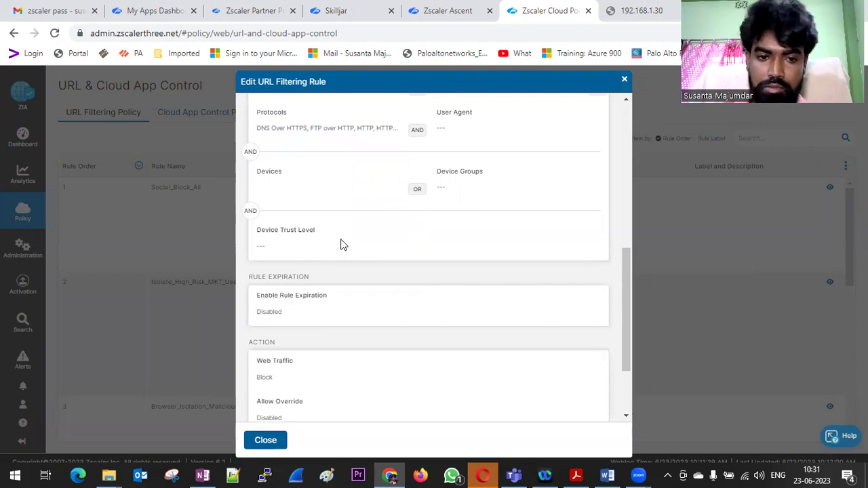
Step: Check the Social_Block_All rule's expiration and action settings, reading the explanations for Enable Rule Expiration and Allow Override
scroll(343, 246, down, 1)
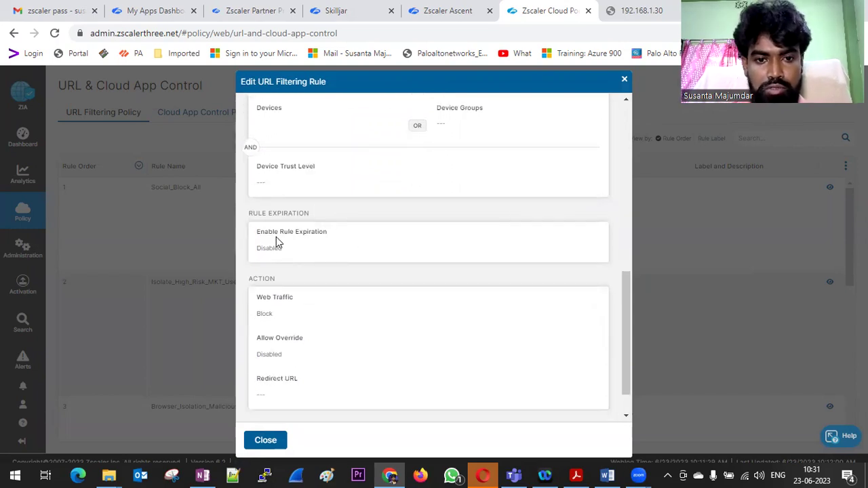
mouse_move(280, 238)
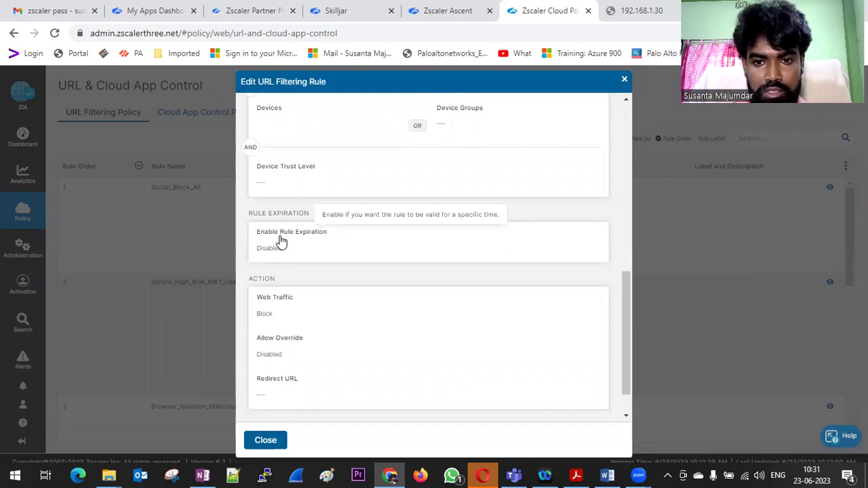
scroll(281, 242, down, 1)
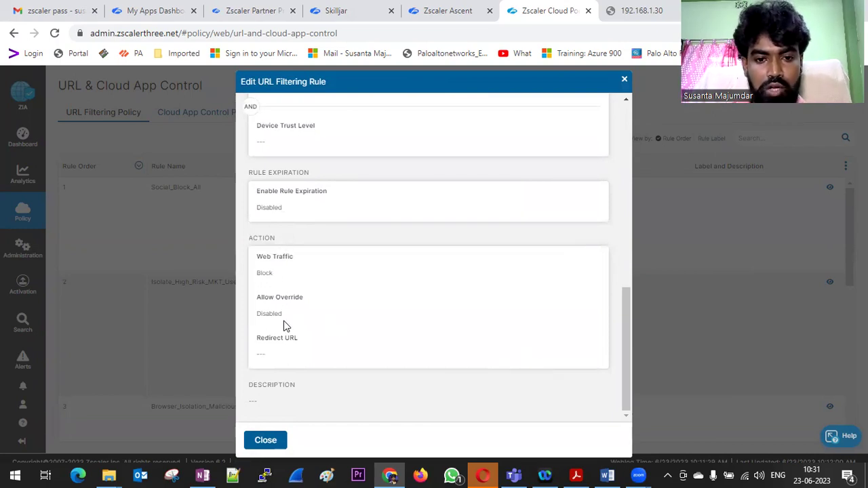
mouse_move(293, 297)
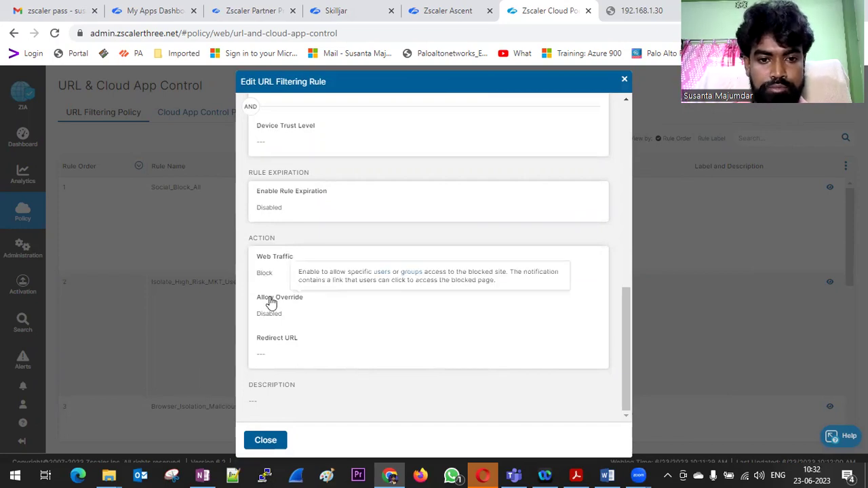
mouse_move(287, 261)
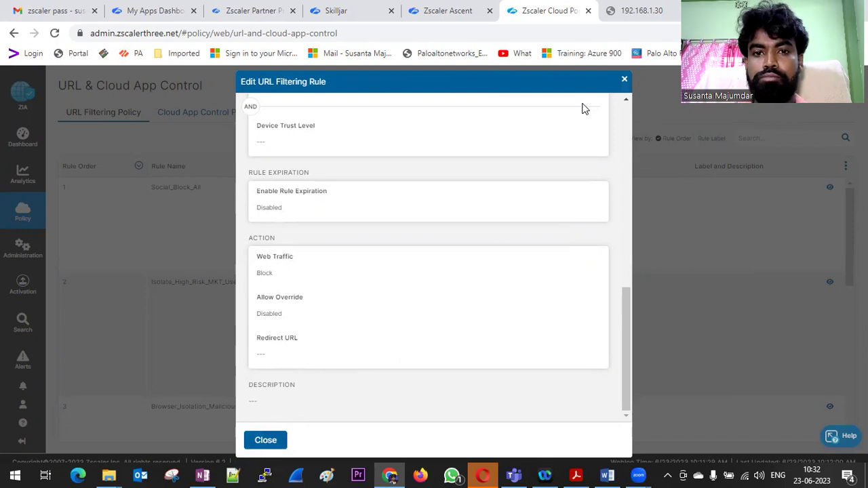
Step: Return to the Word document and read the Rule Order view example and the Rule Label view description
key(alt+Tab)
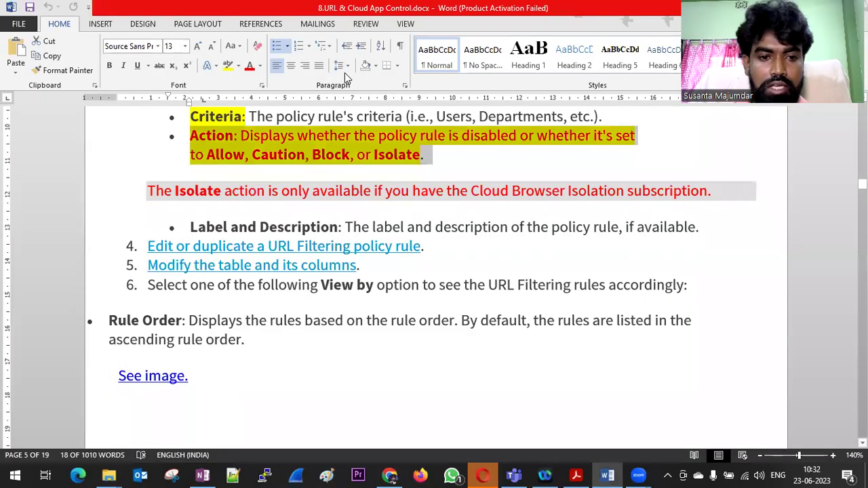
scroll(517, 235, down, 12)
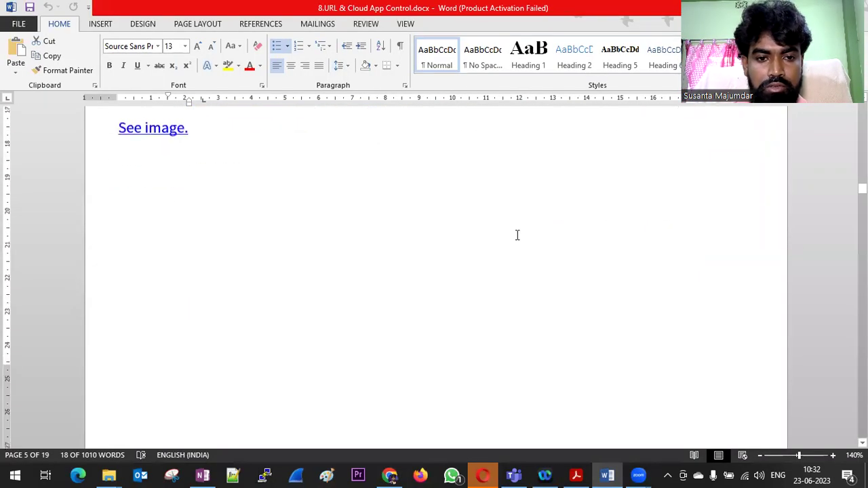
scroll(438, 291, down, 3)
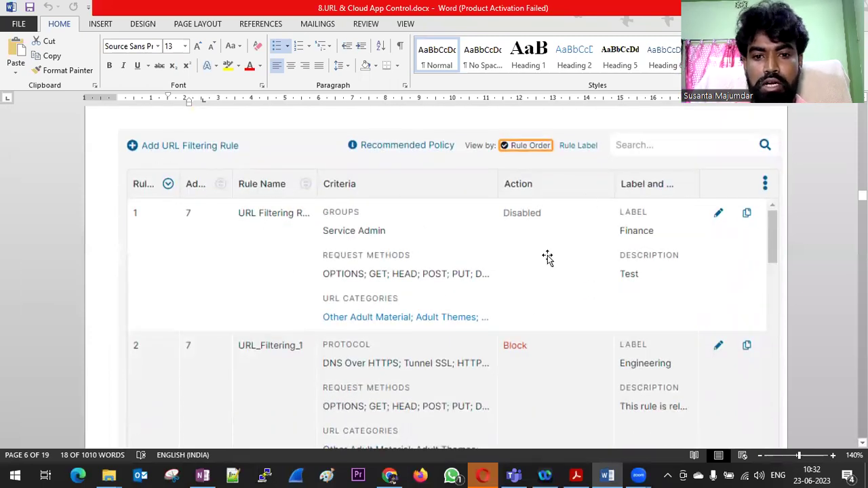
scroll(502, 262, down, 7)
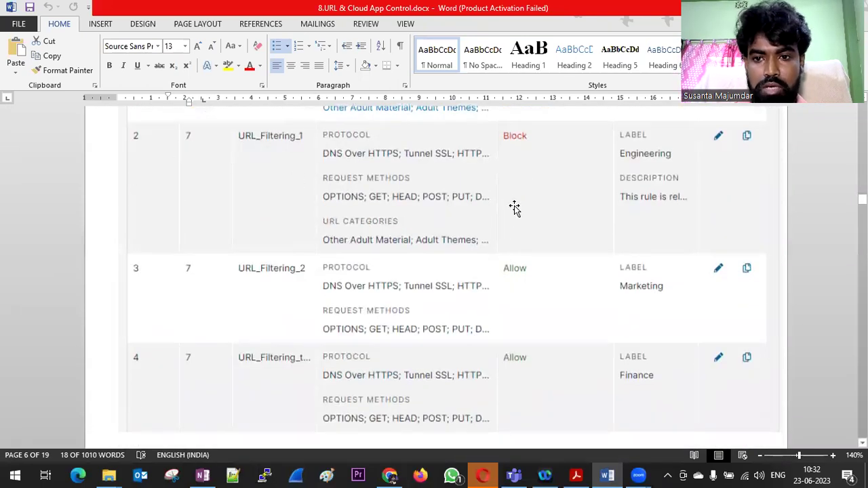
scroll(514, 208, down, 4)
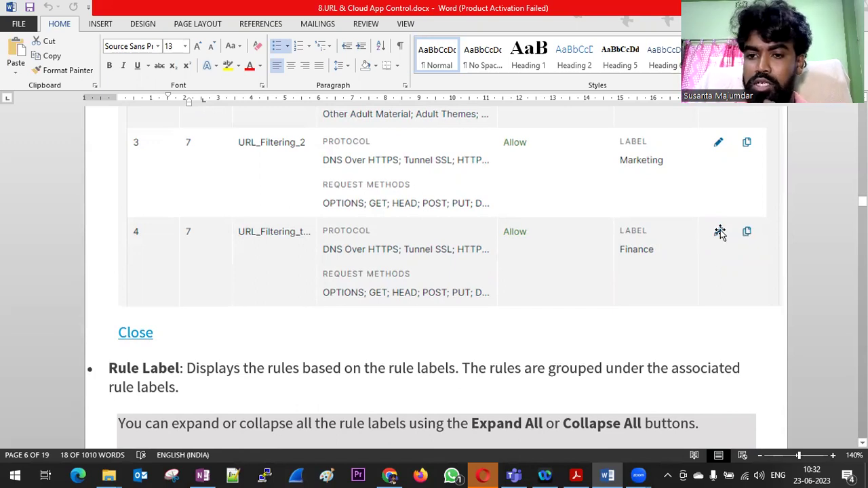
scroll(577, 238, down, 4)
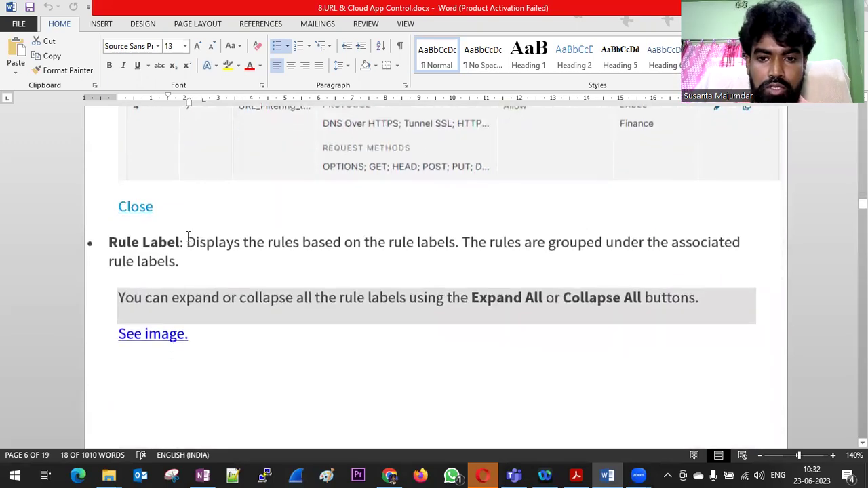
Step: Examine the Rule Label view example grouped by Engineering, Finance and Marketing, and the numbered overview of the URL Filtering Policy page
scroll(455, 269, down, 10)
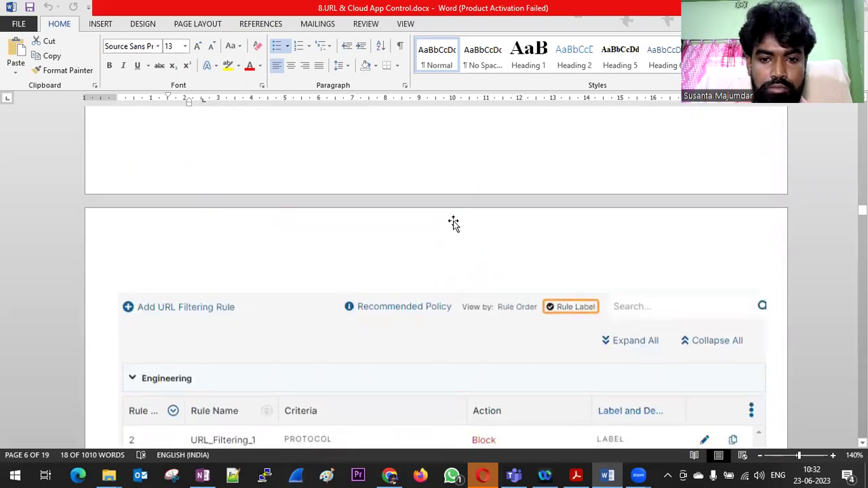
scroll(454, 224, down, 15)
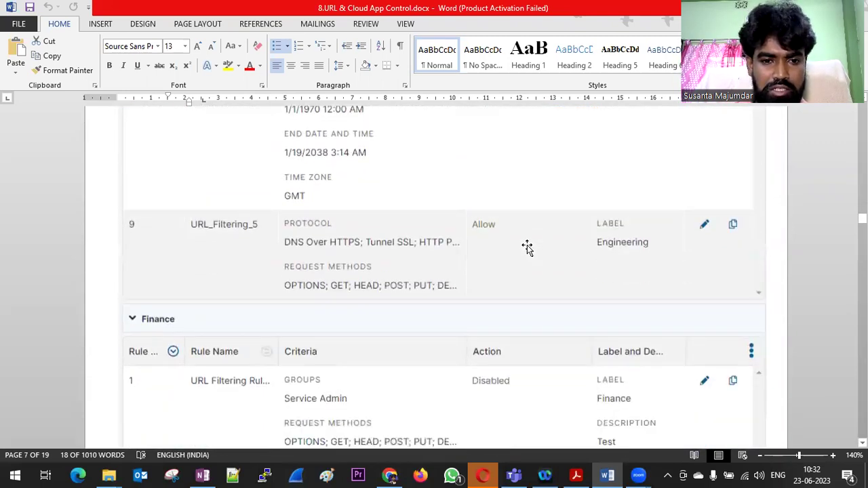
scroll(527, 248, down, 8)
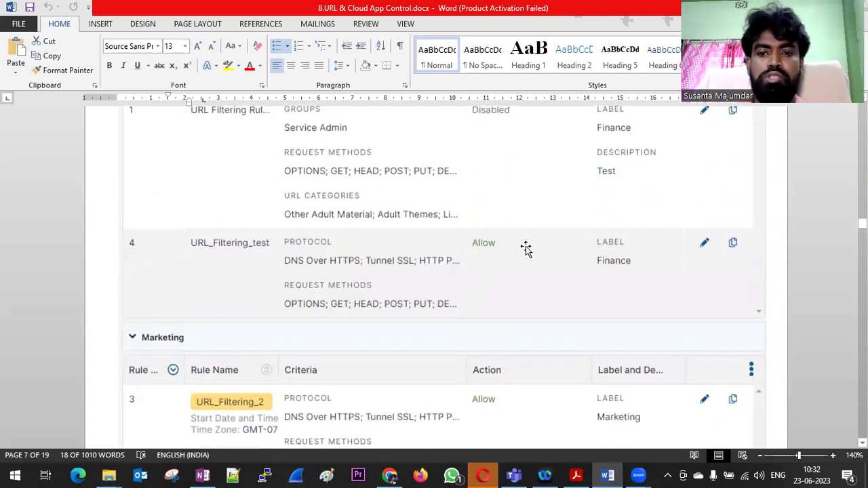
scroll(576, 239, down, 3)
scroll(575, 237, down, 10)
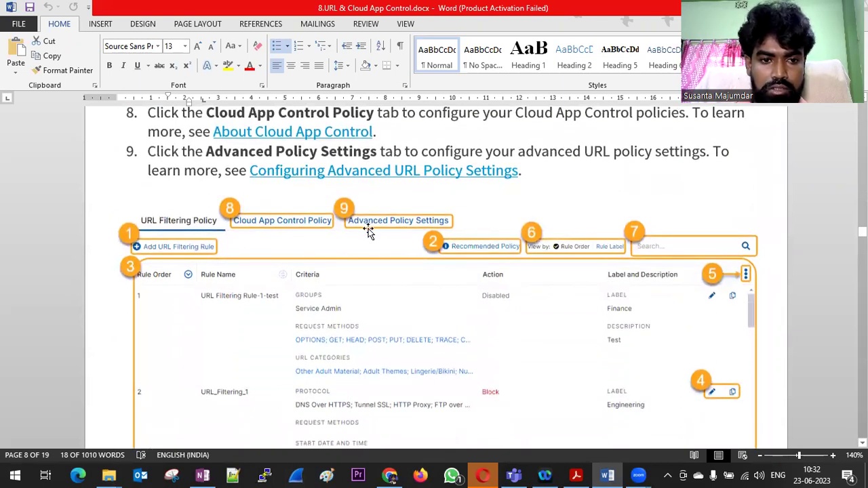
scroll(489, 268, down, 10)
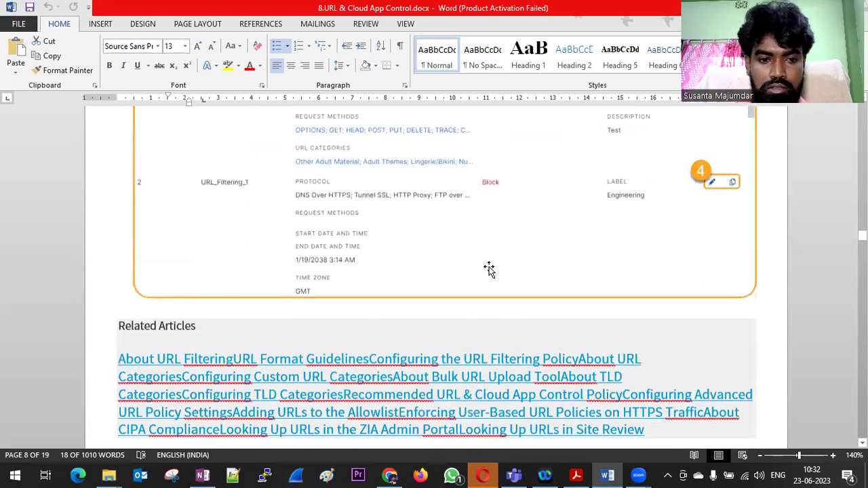
Step: Read the URL Filtering Policy criteria slide and examine the Advanced Settings screenshot with Allow Cascading to URL Filtering marked
scroll(489, 267, down, 10)
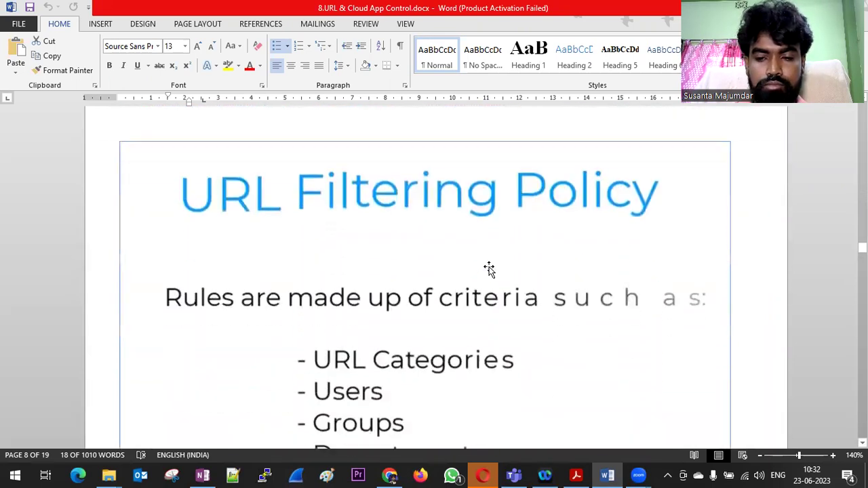
scroll(330, 284, down, 10)
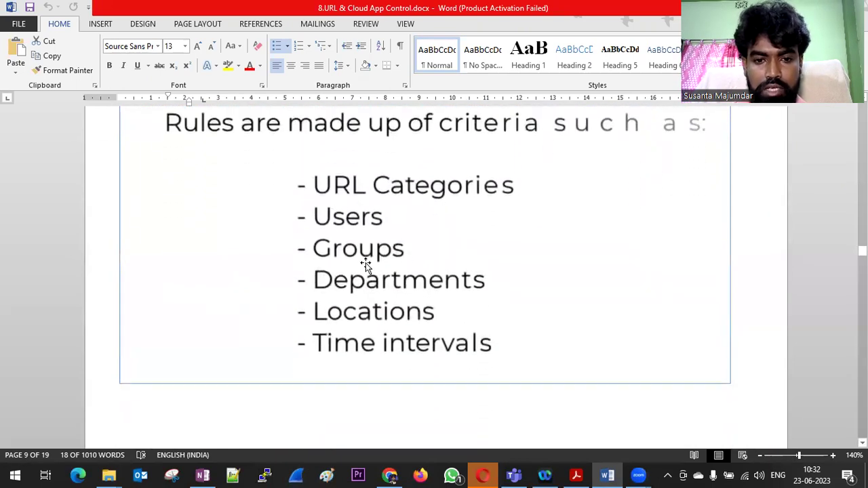
scroll(594, 266, down, 10)
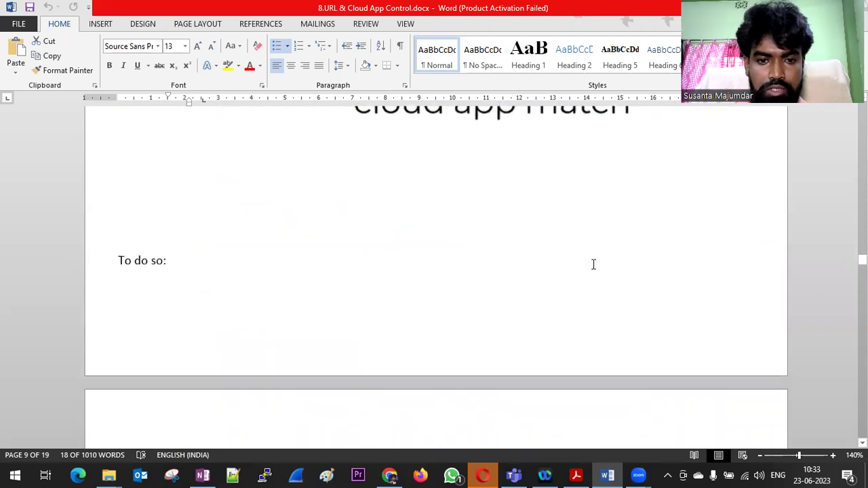
scroll(593, 265, down, 3)
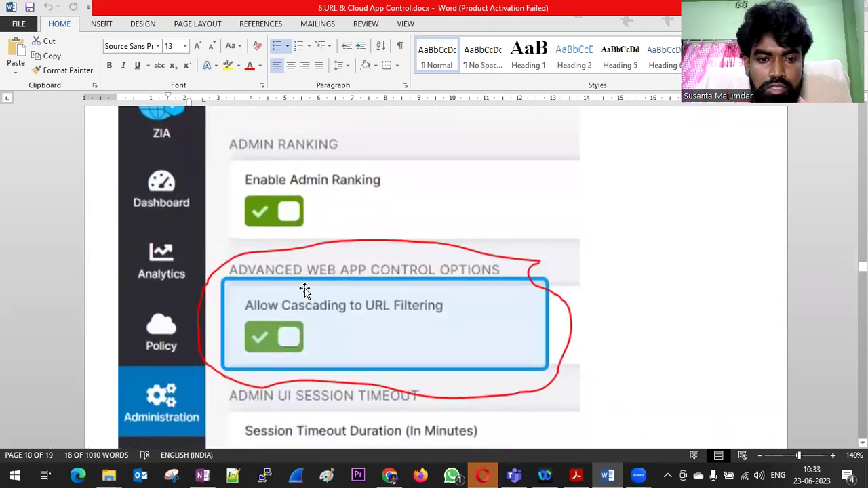
scroll(316, 284, up, 2)
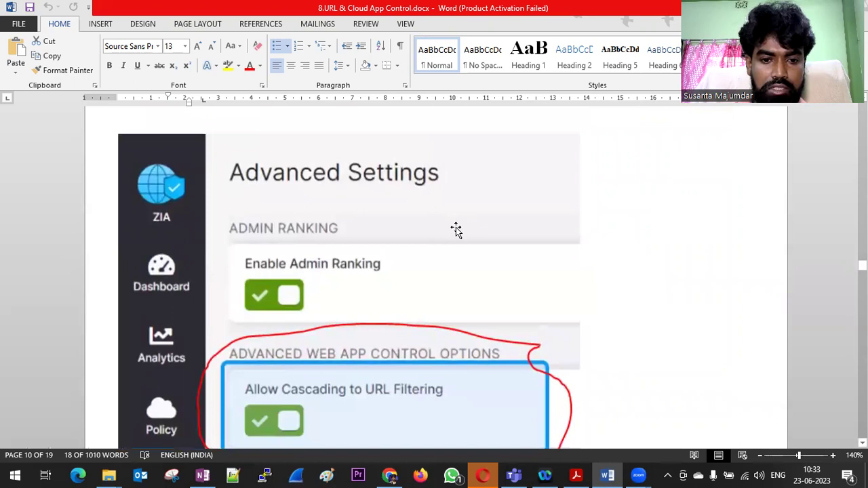
scroll(457, 229, down, 2)
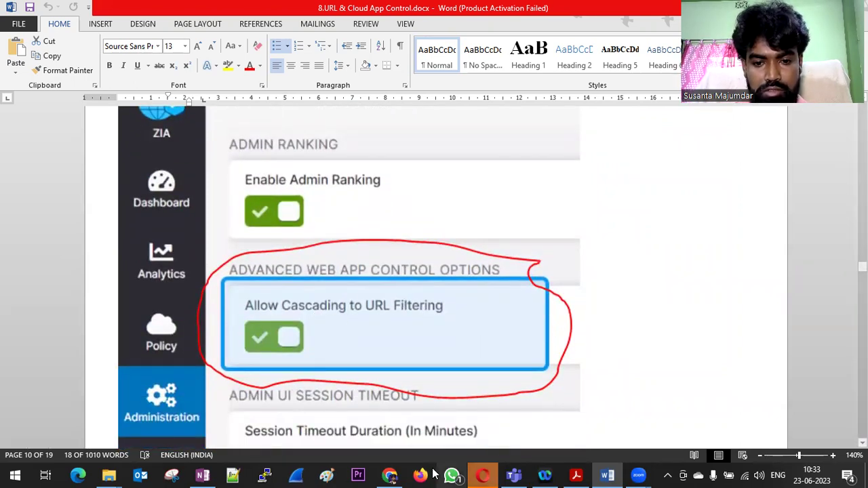
Step: Switch to the Zscaler portal in Chrome, close the rule details, and read the Allow Cascading to URL Filtering explanation in Advanced Settings
key(alt+Tab)
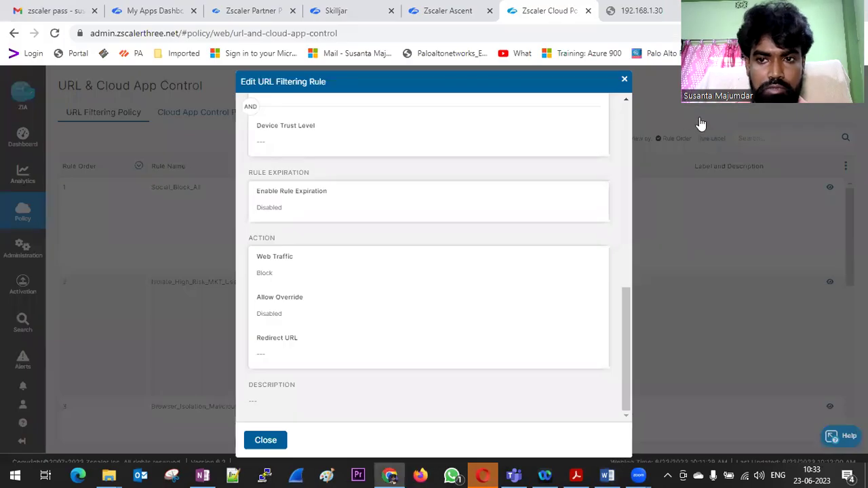
click(624, 80)
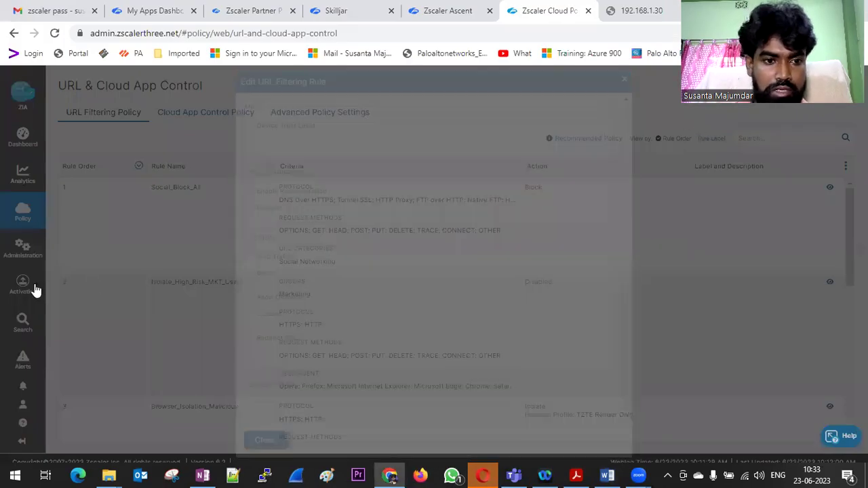
click(16, 257)
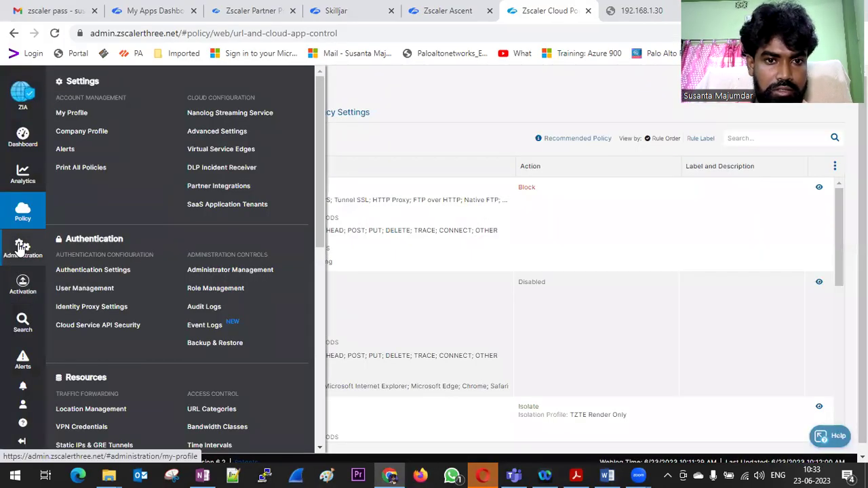
click(227, 132)
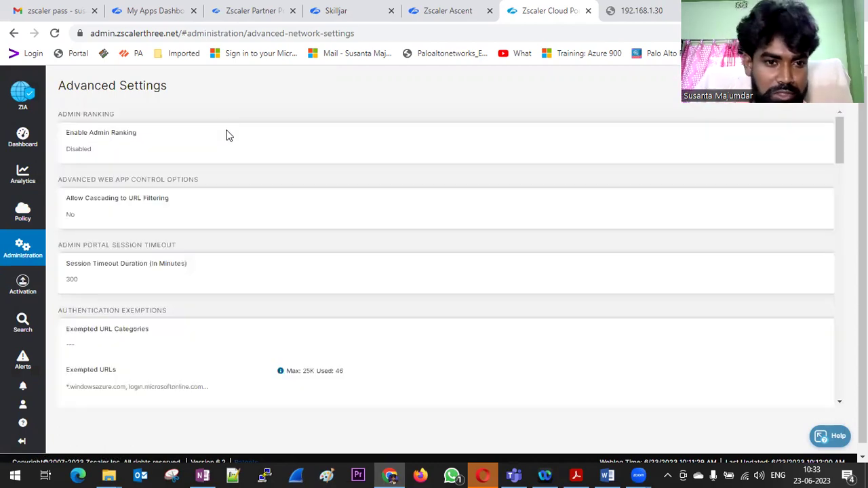
mouse_move(87, 201)
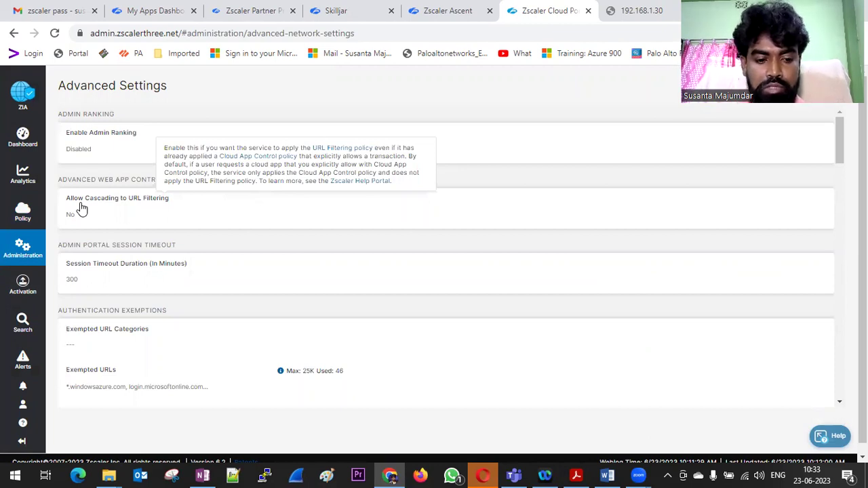
Step: Return to the Word document and examine the Add URL Filtering Rule screenshots, from rule order and status to the criteria fields
key(alt+Tab)
scroll(390, 258, down, 5)
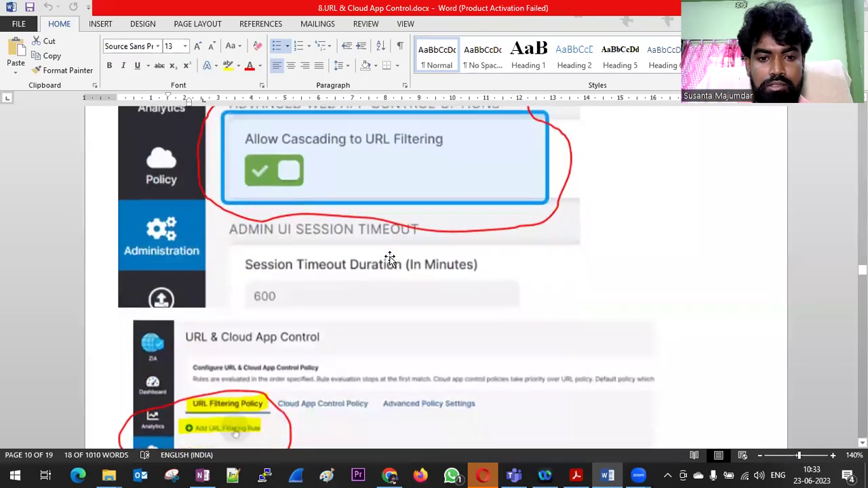
scroll(391, 270, down, 5)
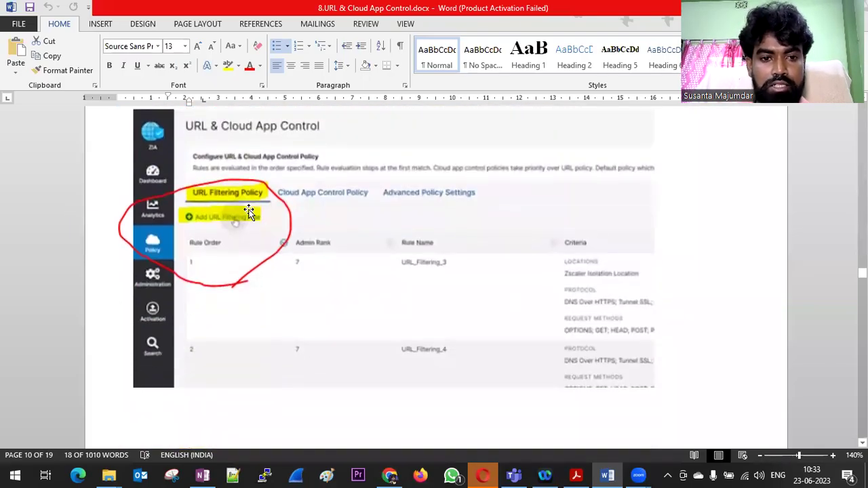
scroll(296, 244, down, 10)
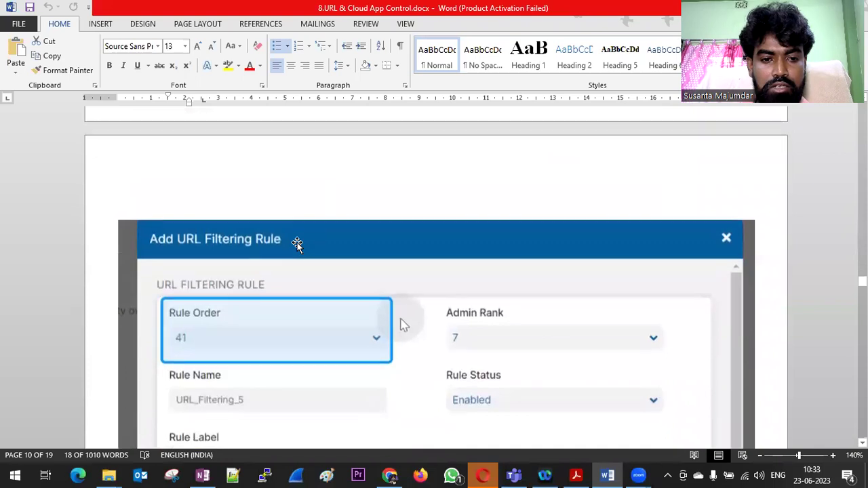
scroll(285, 282, down, 4)
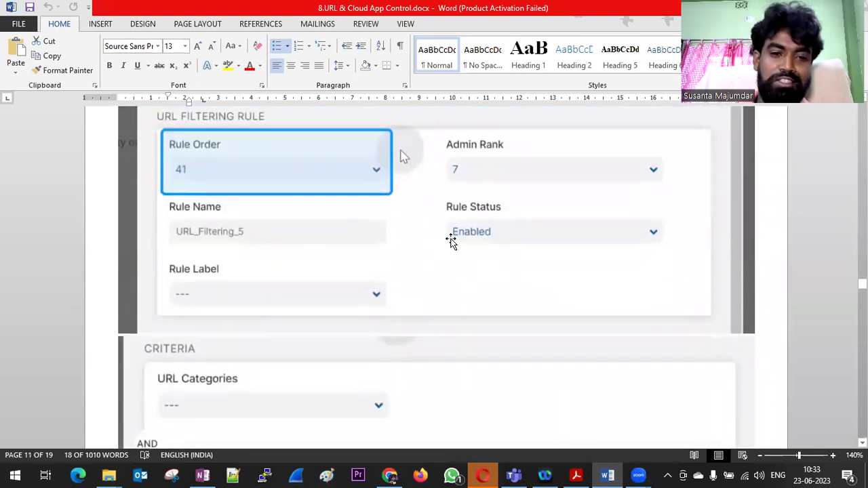
scroll(452, 240, down, 3)
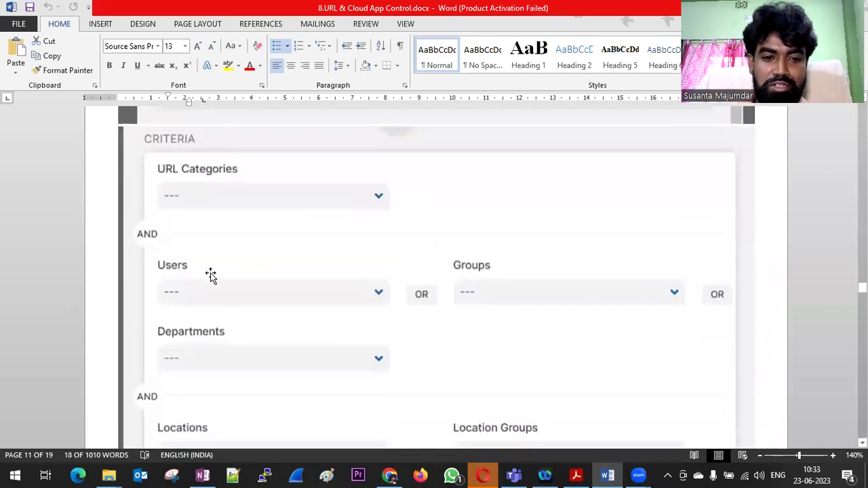
scroll(521, 319, down, 3)
scroll(521, 319, down, 7)
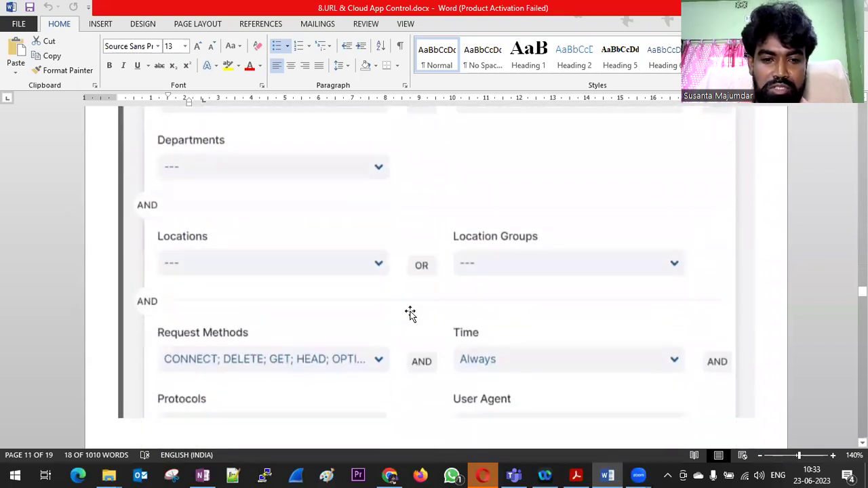
Step: Examine the URL Categories selection example in the notes, including its category checkboxes and the Done option
scroll(476, 302, down, 2)
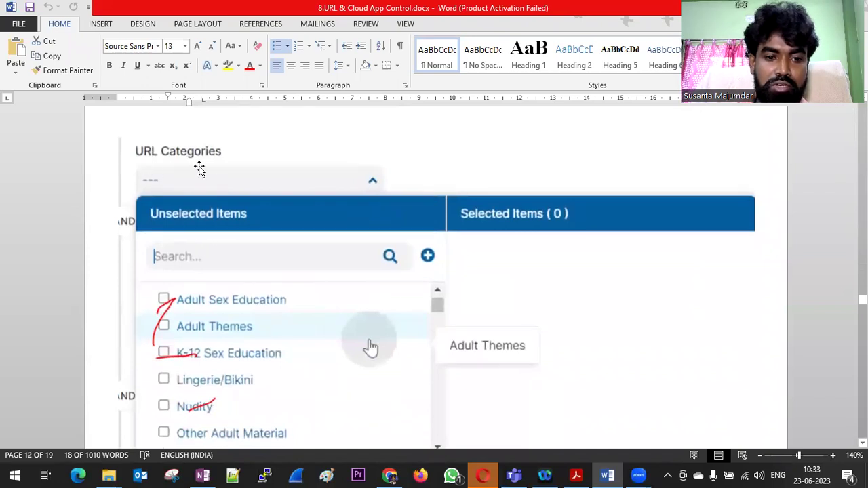
scroll(287, 228, down, 2)
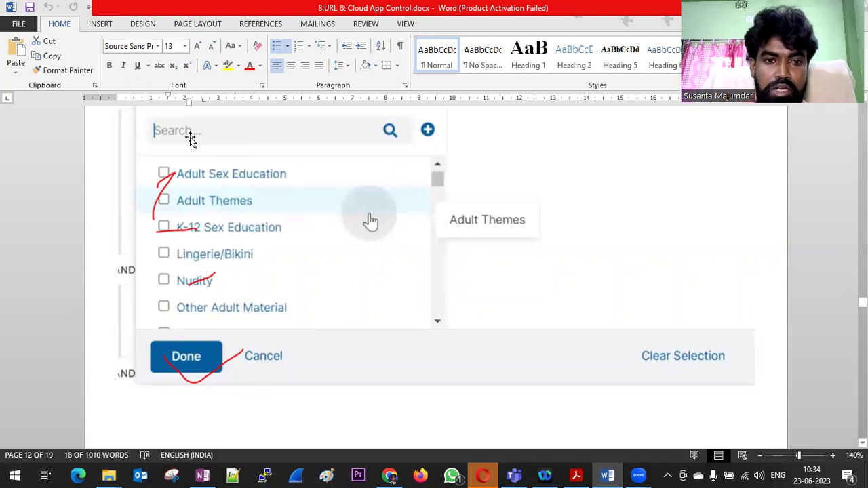
scroll(287, 171, down, 5)
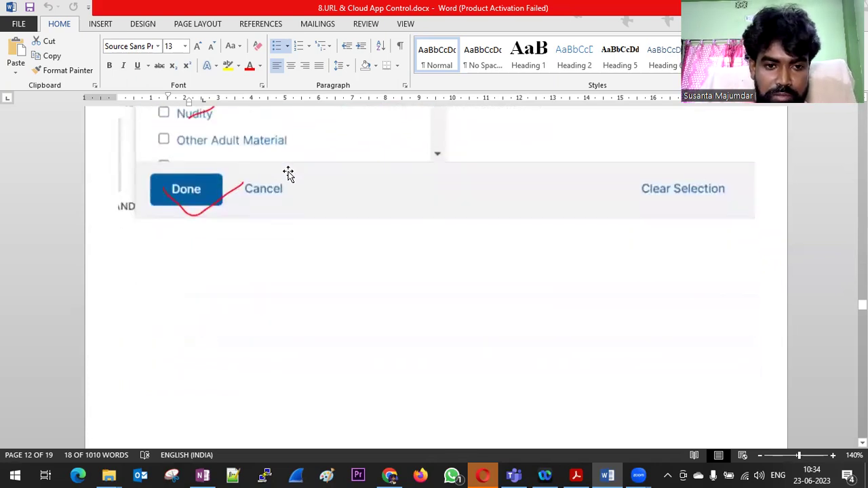
Step: Review the notes' screenshot of the rule's protocols, expiration, web traffic actions, and daily bandwidth and time quotas
scroll(288, 172, down, 8)
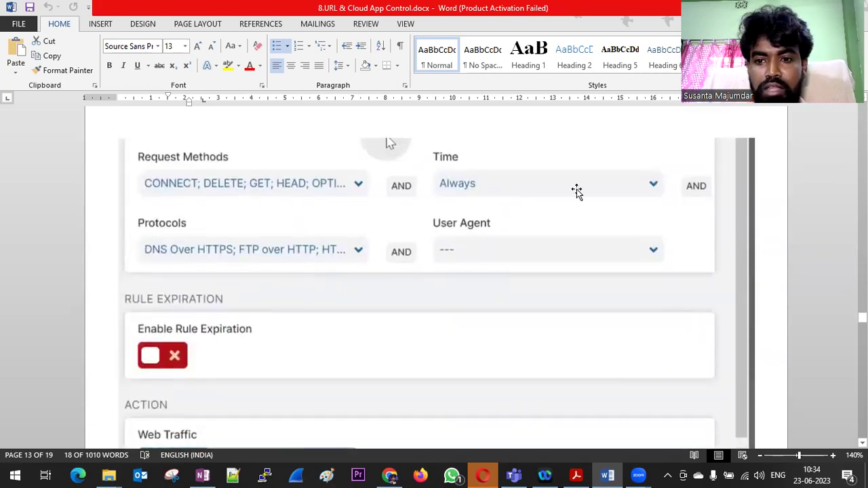
scroll(515, 234, down, 2)
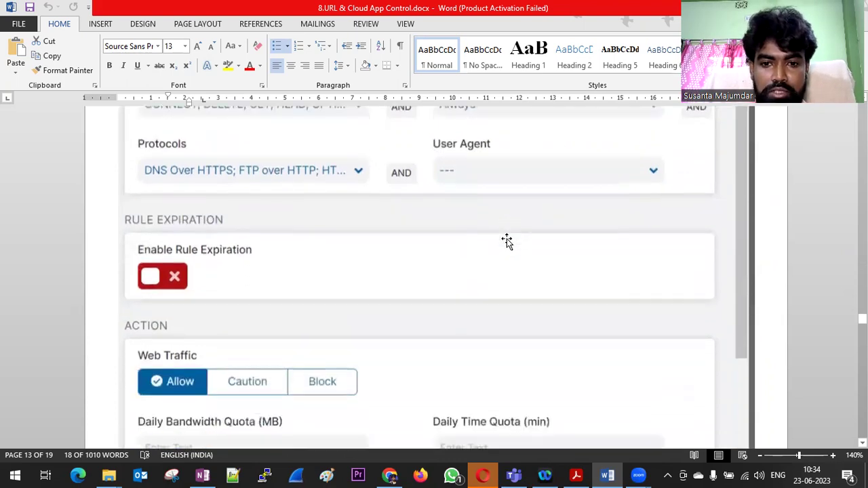
scroll(507, 239, down, 2)
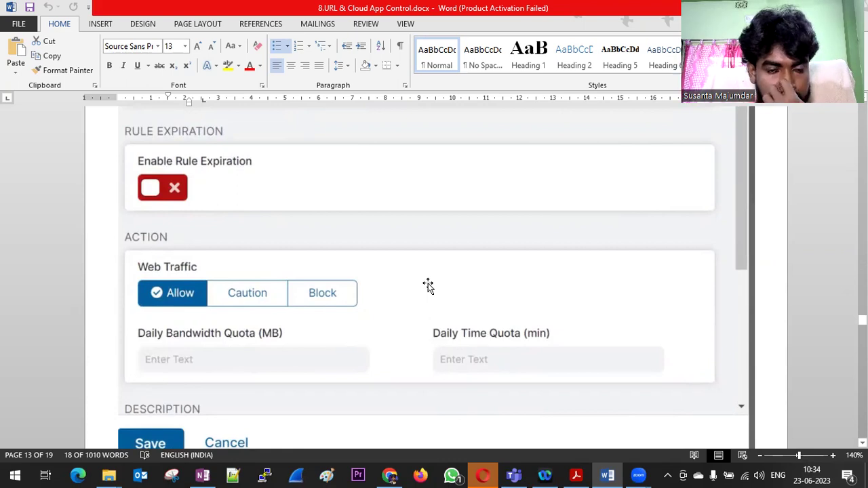
scroll(430, 285, down, 5)
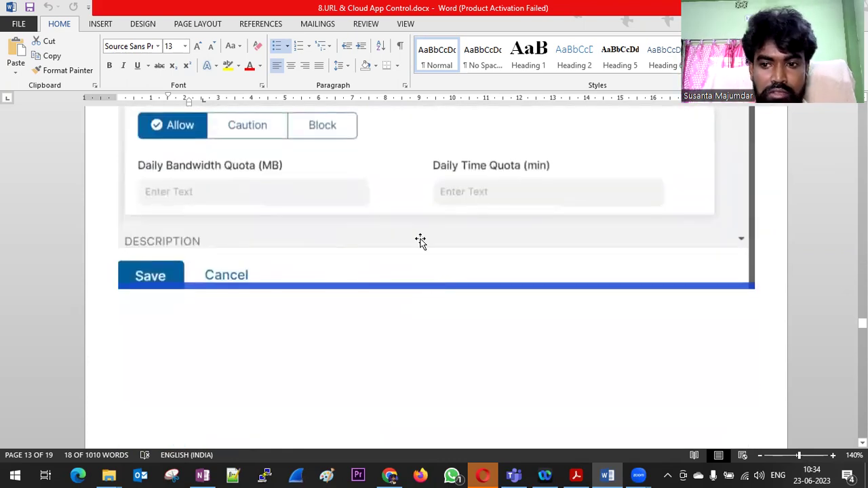
Step: Examine the Request Methods selection example in the notes, comparing the checked methods with the selected items list
scroll(421, 241, down, 15)
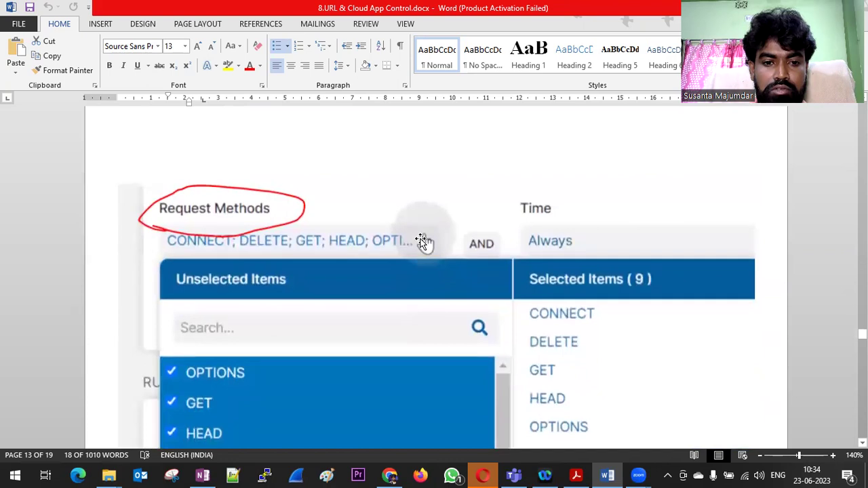
scroll(420, 241, down, 3)
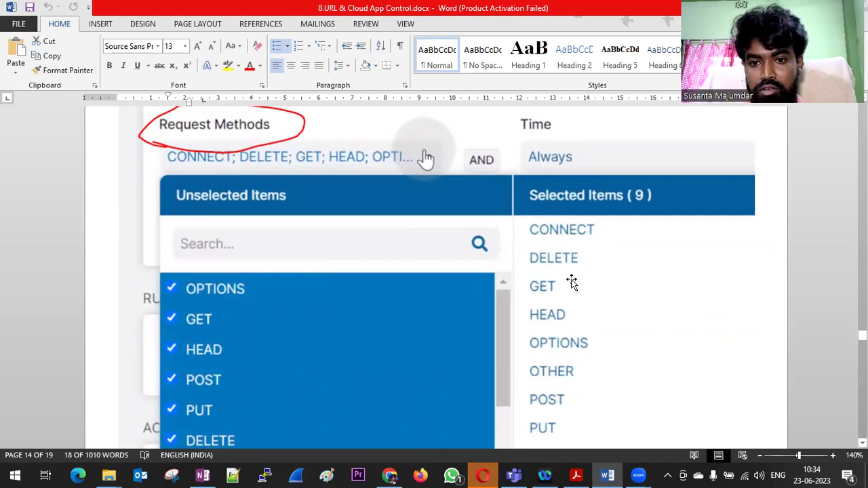
scroll(604, 298, down, 4)
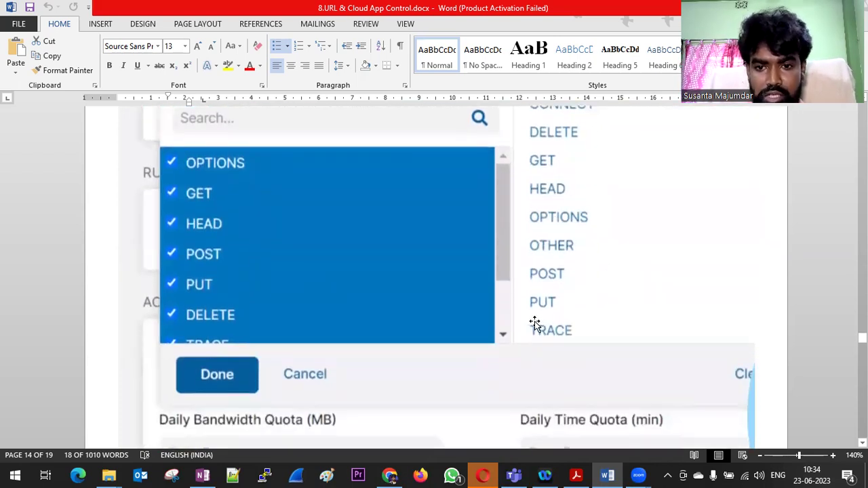
scroll(552, 227, up, 3)
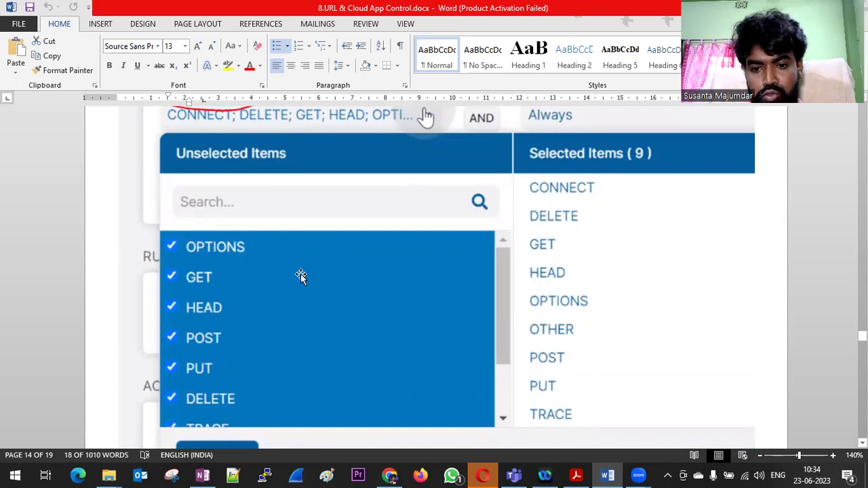
scroll(302, 273, up, 3)
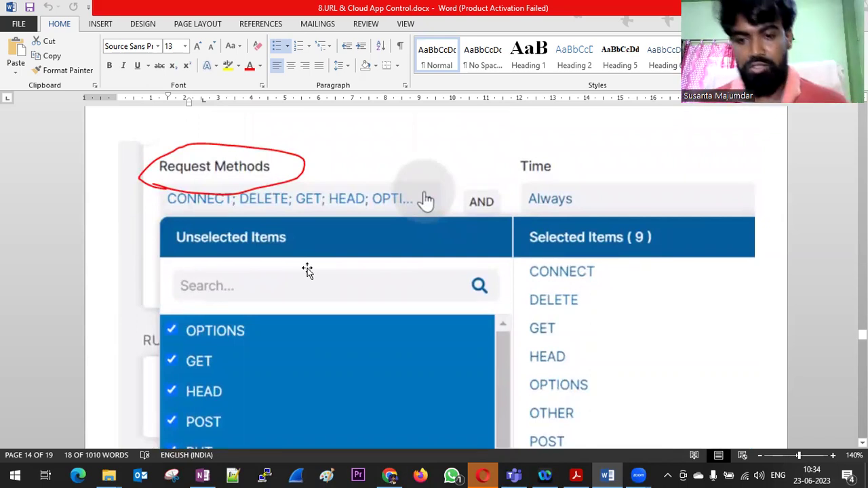
scroll(311, 267, down, 10)
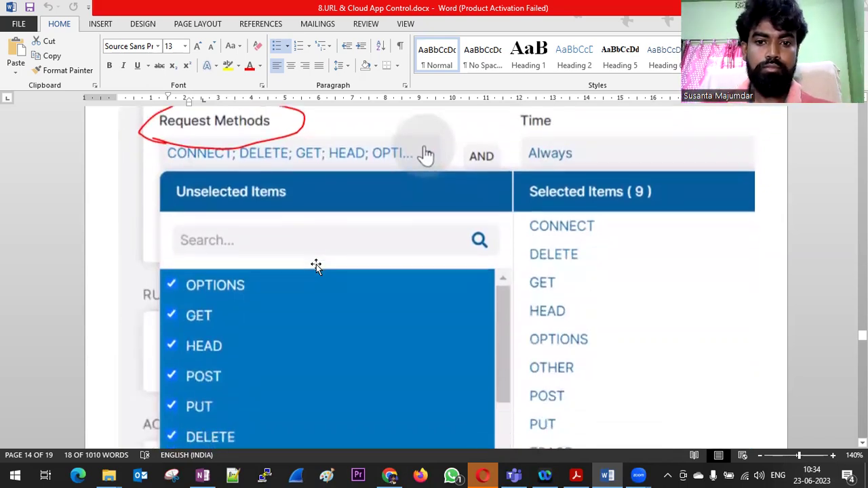
Step: Examine the Protocols selection example in the notes, comparing the checked protocols with the selected items list
scroll(319, 261, down, 10)
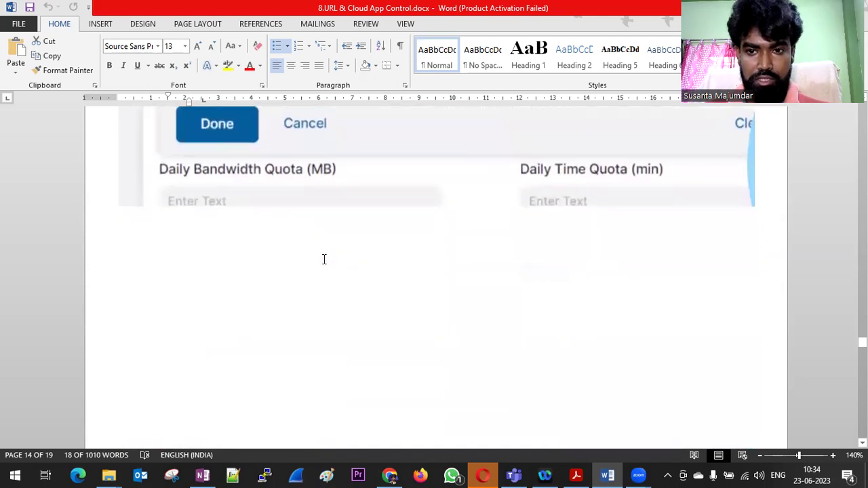
scroll(323, 259, down, 6)
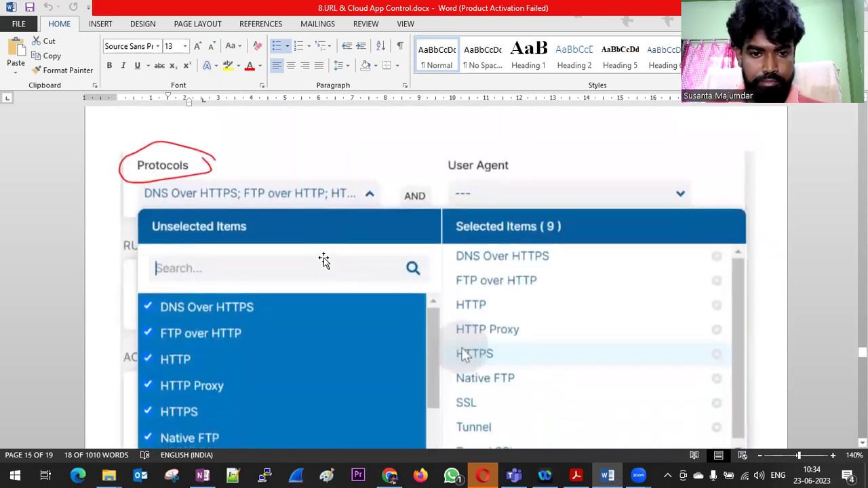
scroll(310, 288, down, 1)
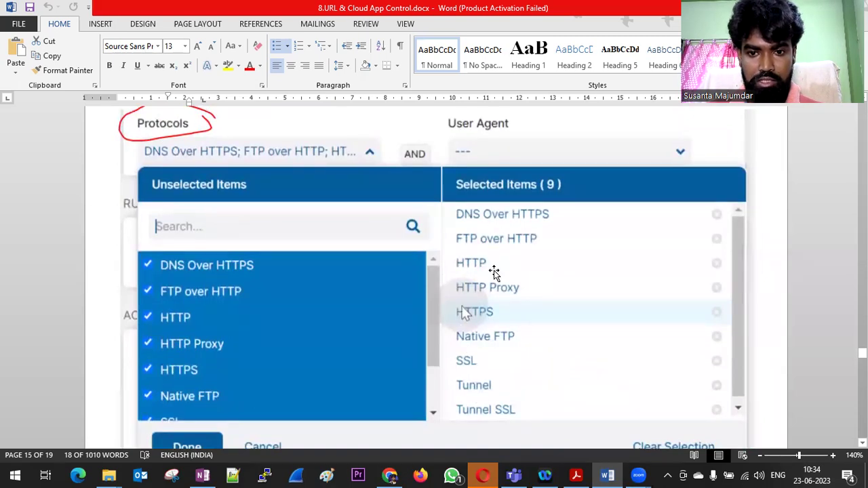
scroll(499, 346, down, 3)
Step: Review the rule expiration examples in the notes, including the enable toggle, start and end dates, and time zone
scroll(442, 299, down, 4)
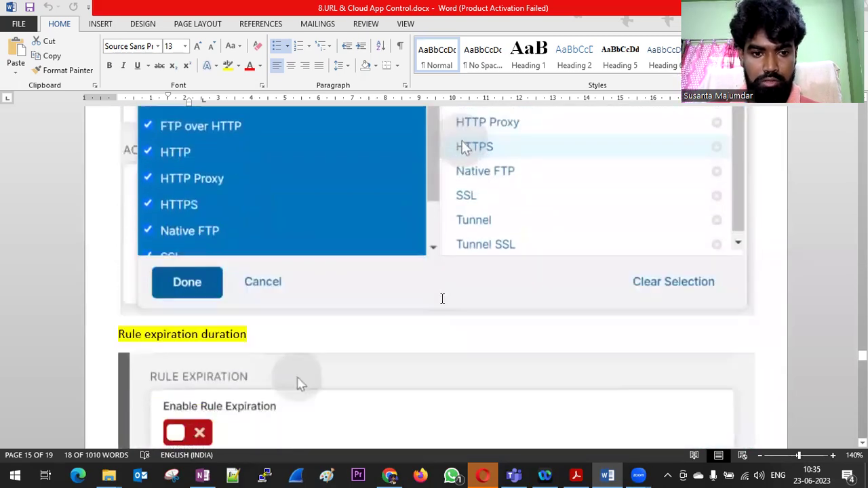
scroll(463, 339, down, 4)
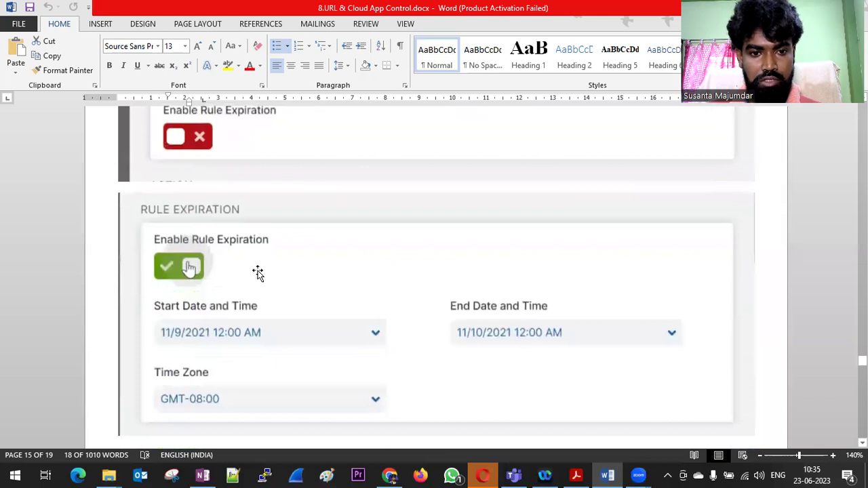
scroll(468, 275, down, 3)
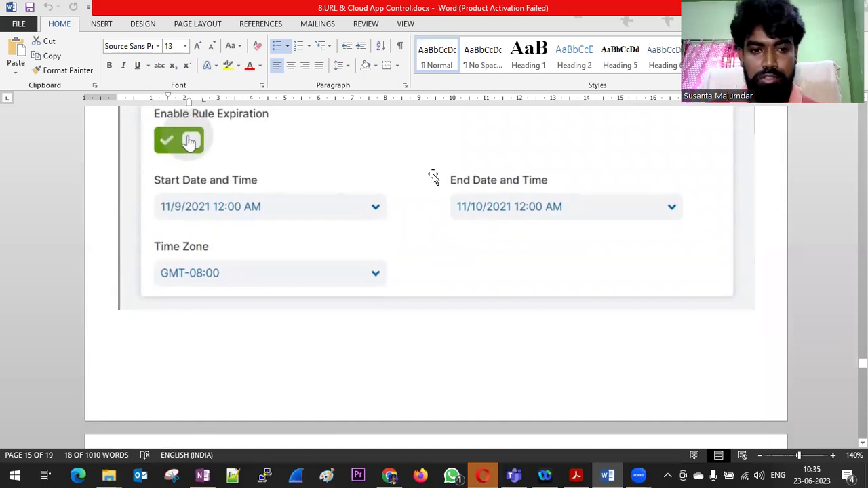
Step: Review the notes' web traffic action and user override examples, continuing past the recommended policy heading
scroll(425, 194, down, 8)
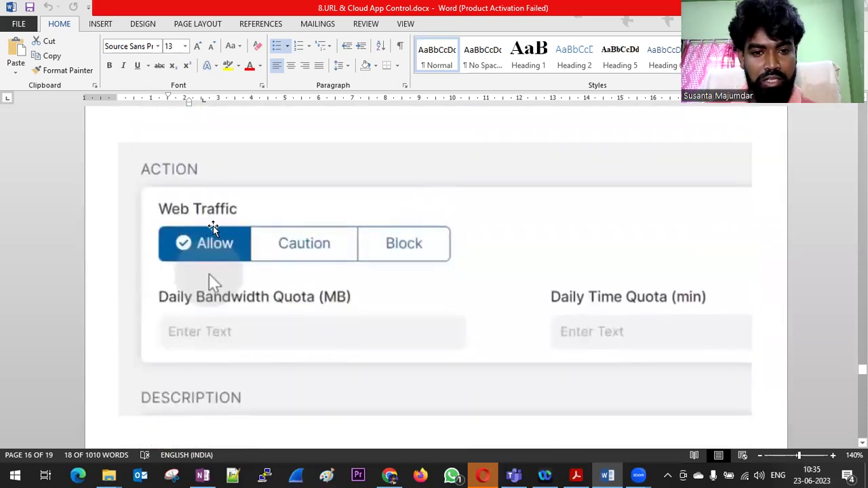
scroll(457, 253, down, 8)
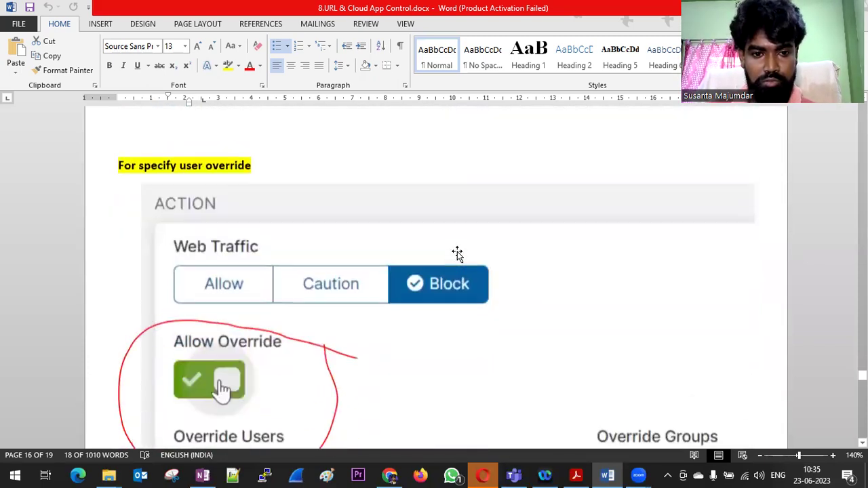
scroll(457, 252, down, 3)
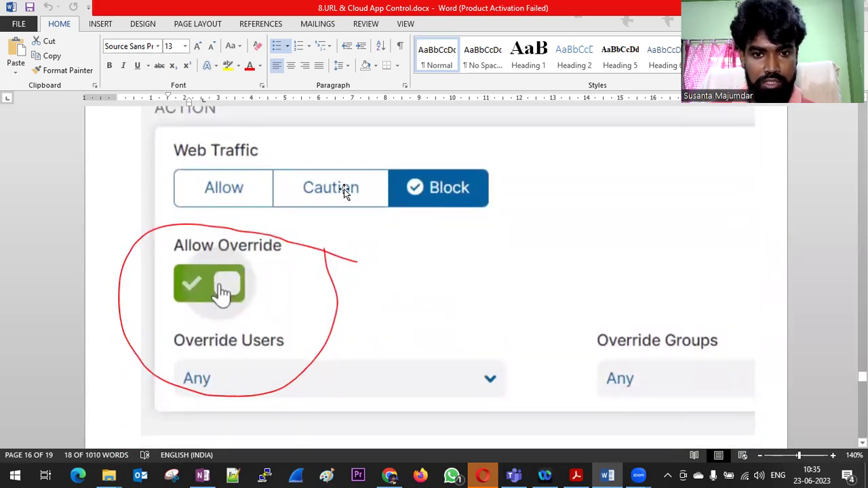
scroll(392, 243, down, 5)
scroll(396, 243, down, 6)
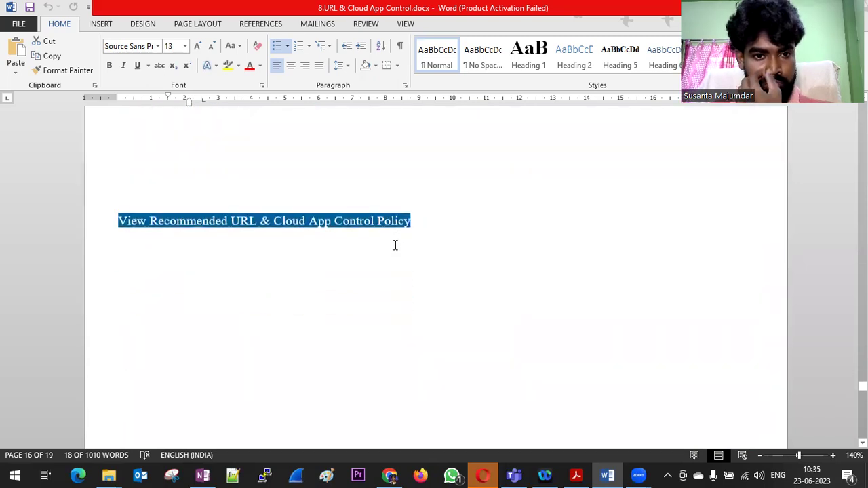
scroll(436, 247, down, 3)
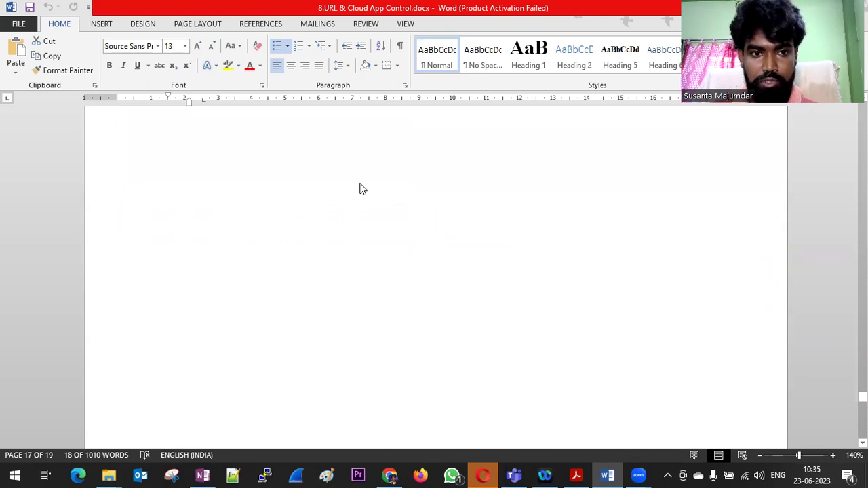
Step: Switch to the Zscaler admin portal in Chrome and open the URL & Cloud App Control policy page
key(alt+Tab)
mouse_move(24, 215)
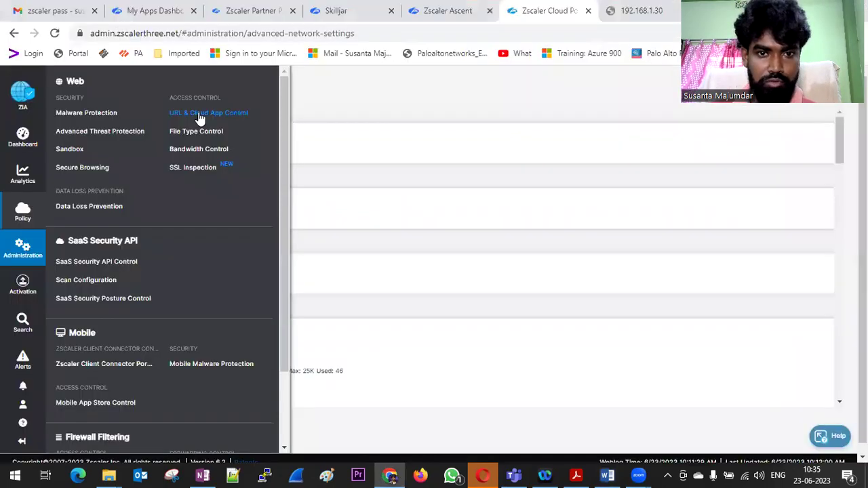
click(198, 116)
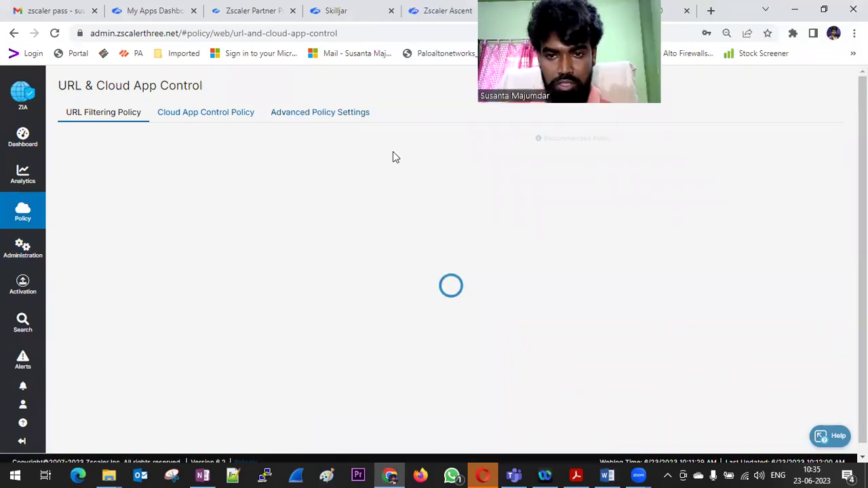
Step: Review the recommended URL & Cloud App Control policy, from its criteria to the advanced URL filtering options, and close it
click(569, 139)
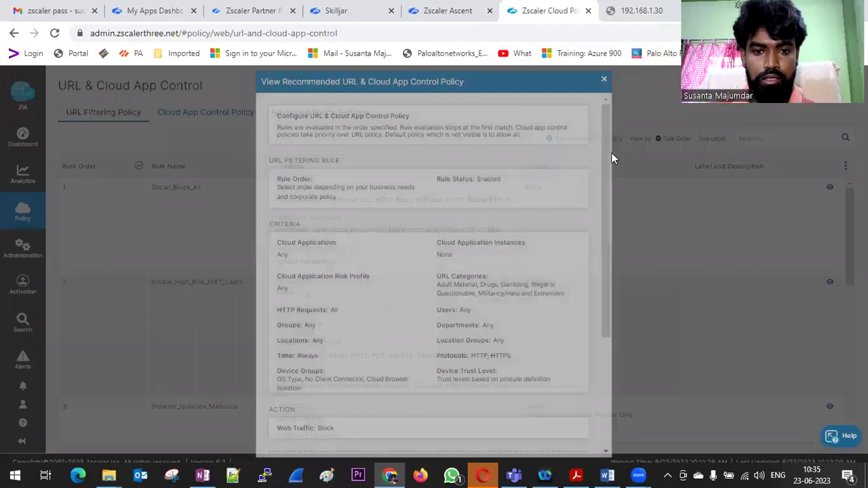
scroll(364, 225, down, 1)
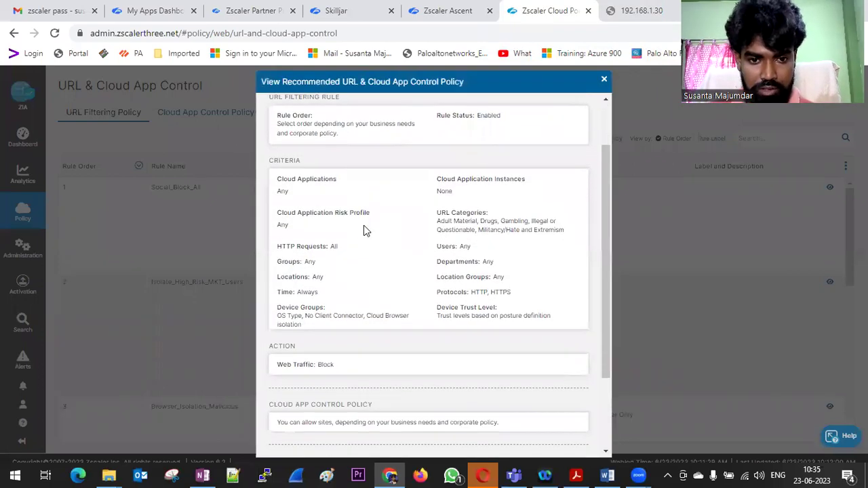
scroll(363, 225, down, 2)
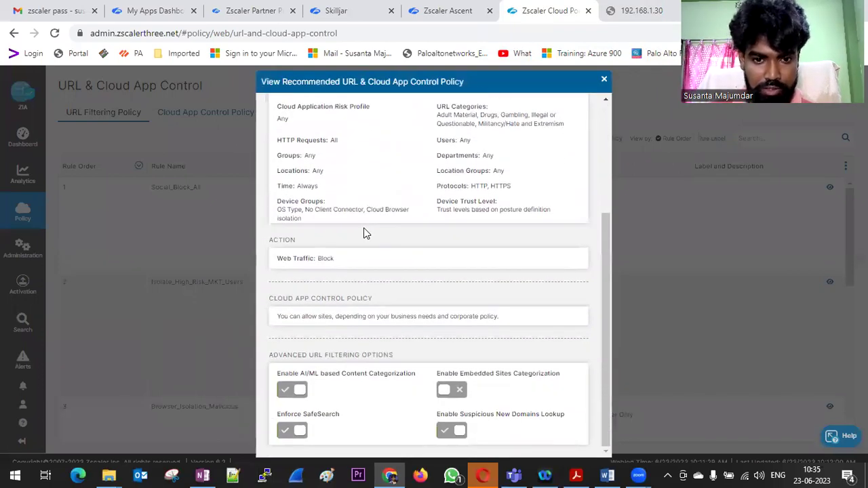
scroll(364, 233, up, 3)
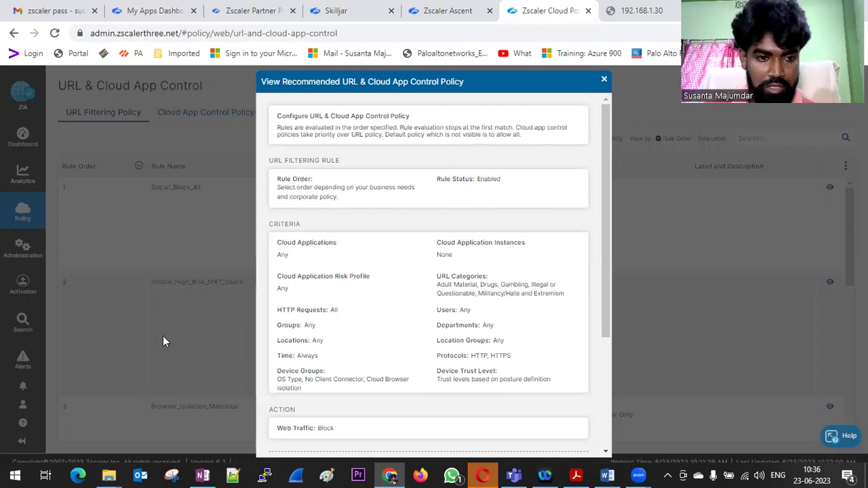
click(604, 79)
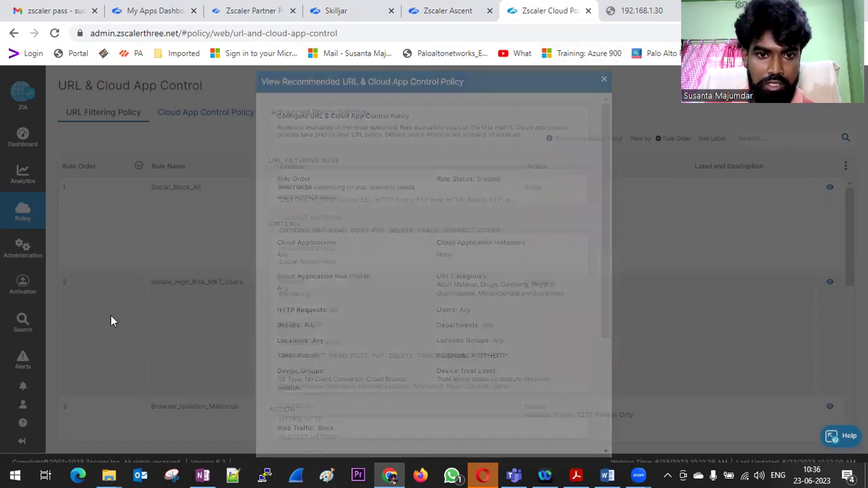
Step: Display the Cloud App Control Policy rules on the URL & Cloud App Control page
mouse_move(24, 423)
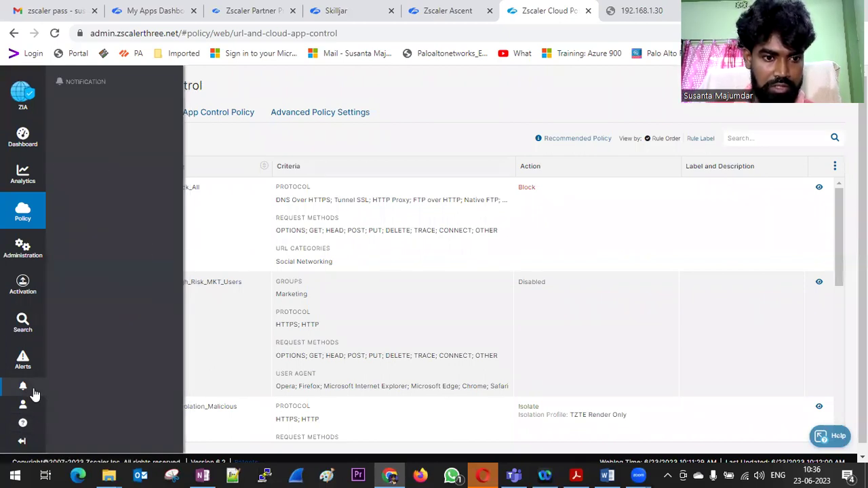
mouse_move(23, 404)
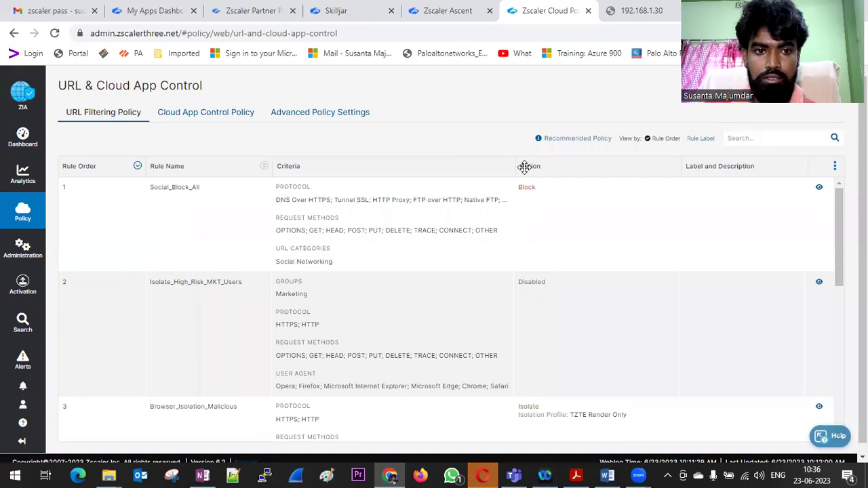
click(202, 114)
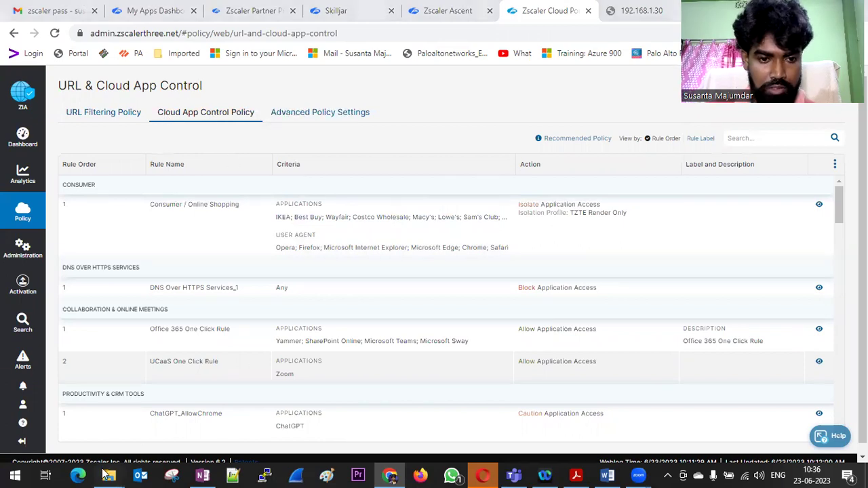
Step: View the notes files in the Zscaler folder in File Explorer and switch back to the admin portal in Chrome
mouse_move(109, 475)
click(78, 384)
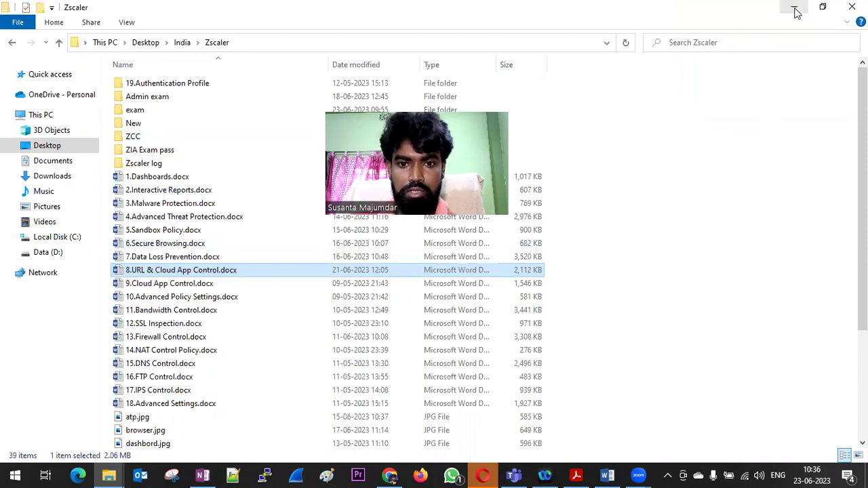
mouse_move(396, 473)
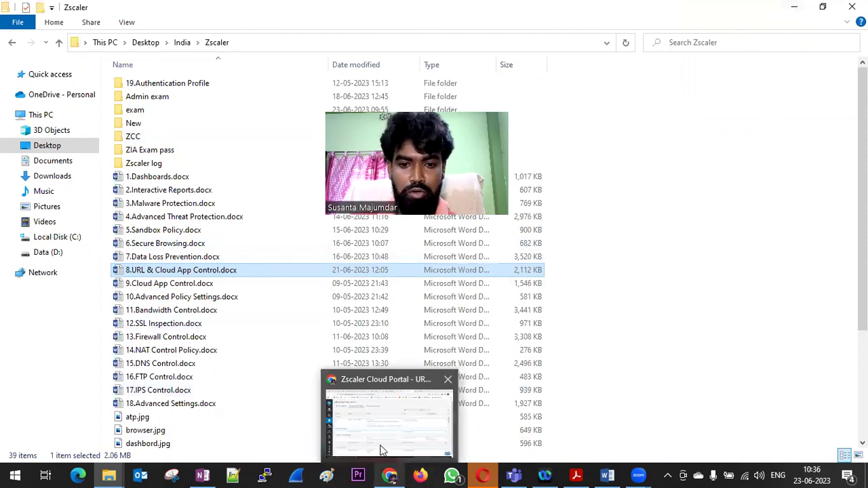